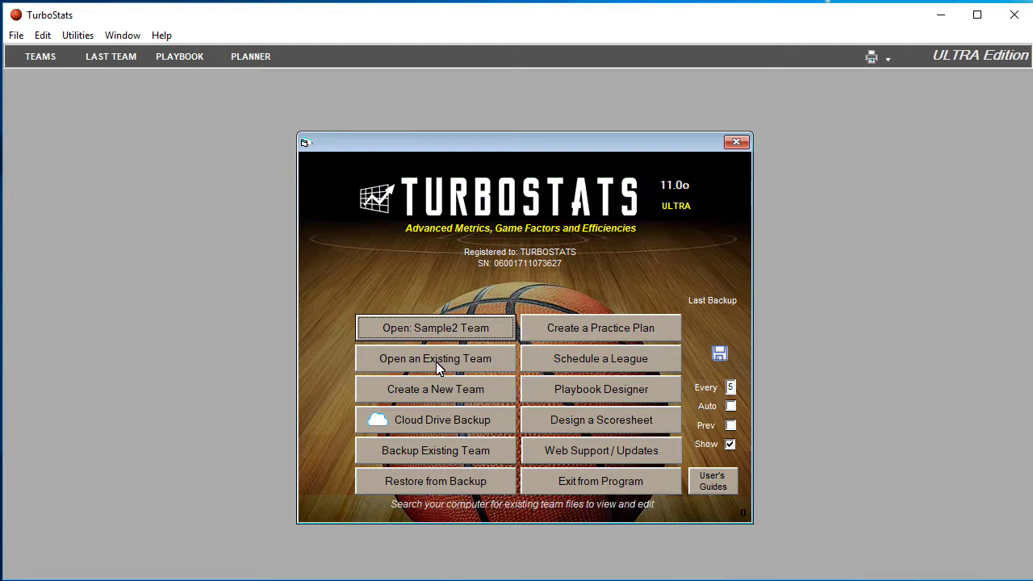
- Create and save a new team file named eastside17
left_click(428, 390)
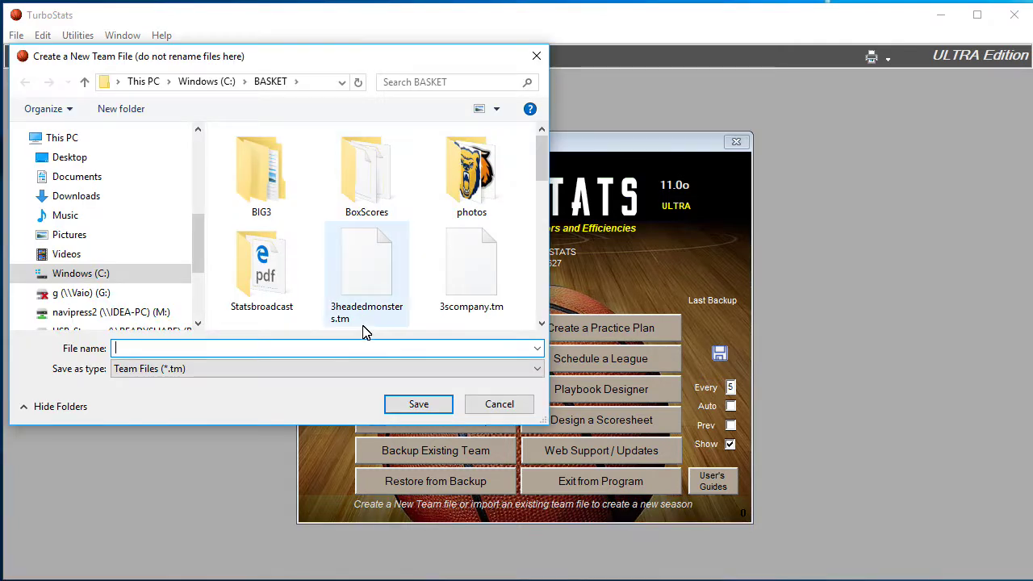
type("eastside17")
left_click(414, 404)
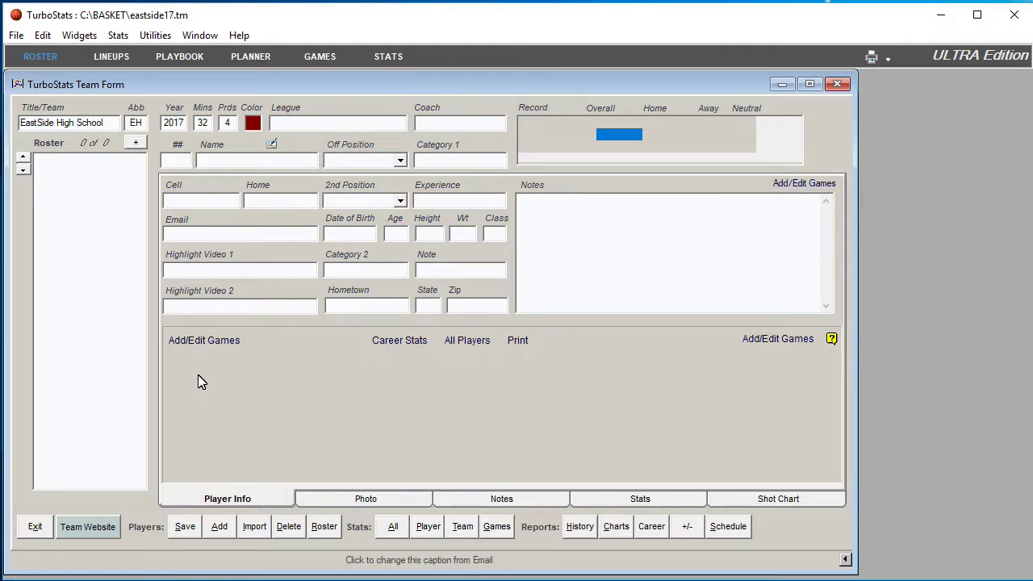
- Enter player number 3 and load v5.jpg as the player's headshot photo
left_click(218, 527)
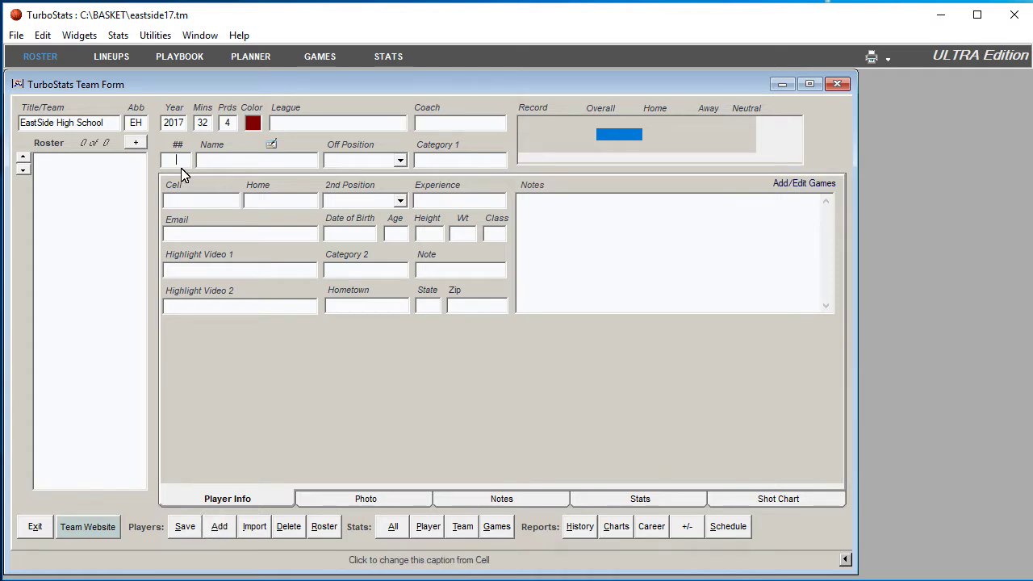
type("3")
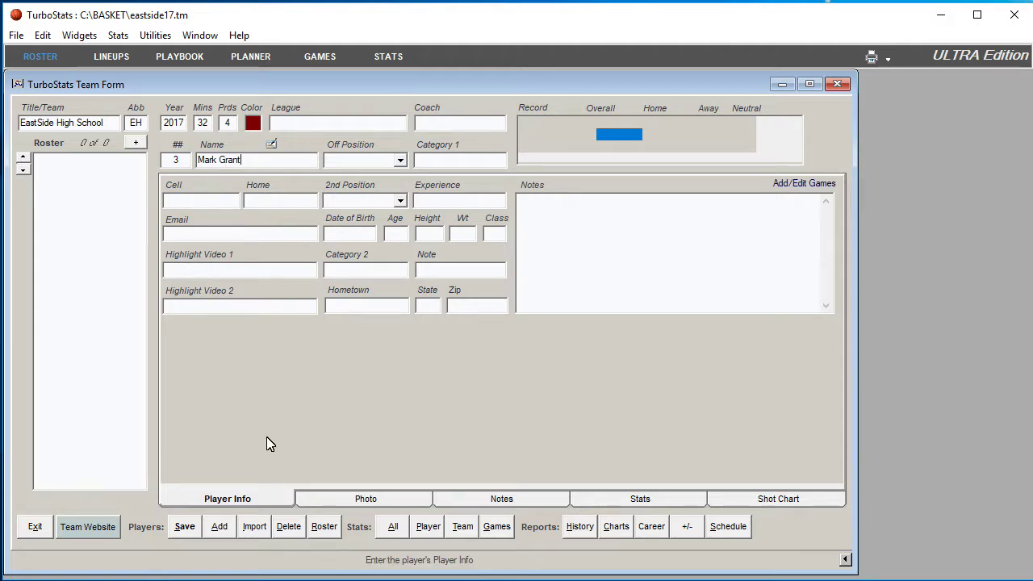
left_click(313, 498)
double_click(213, 275)
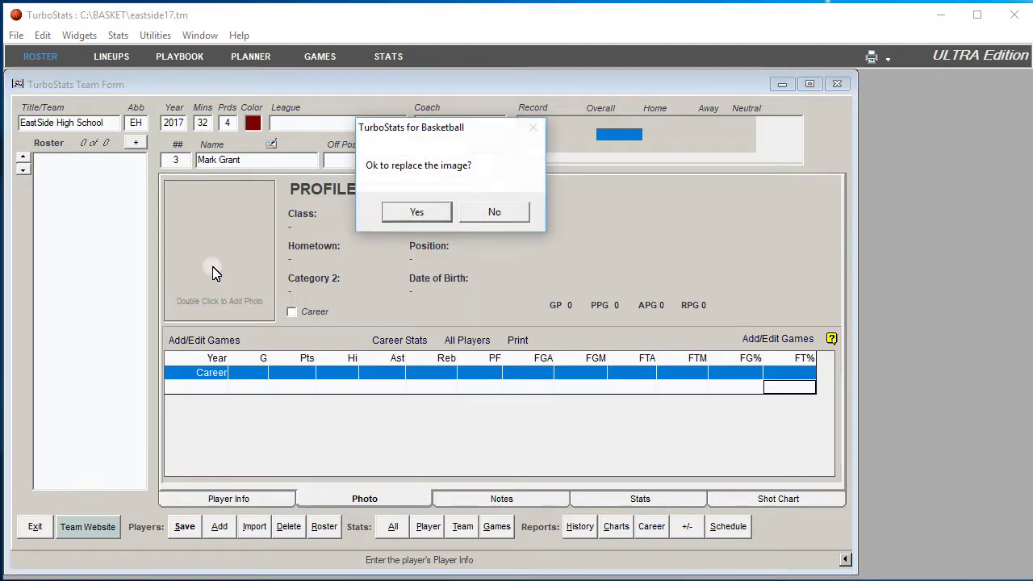
left_click(410, 213)
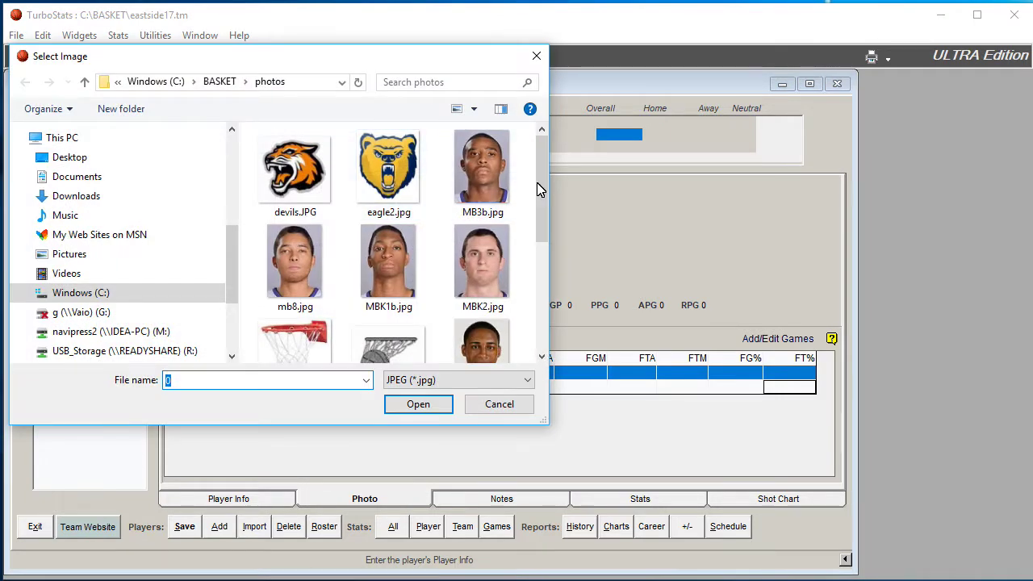
left_click_drag(538, 189, 537, 319)
left_click(393, 306)
left_click(427, 407)
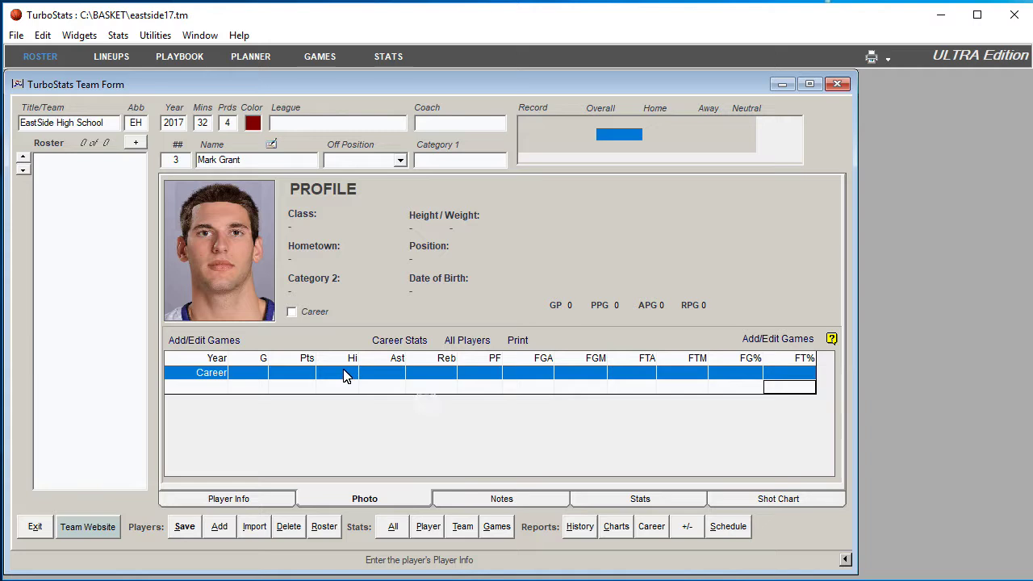
- Save player 3 to the roster and clear the form for another player
left_click(185, 533)
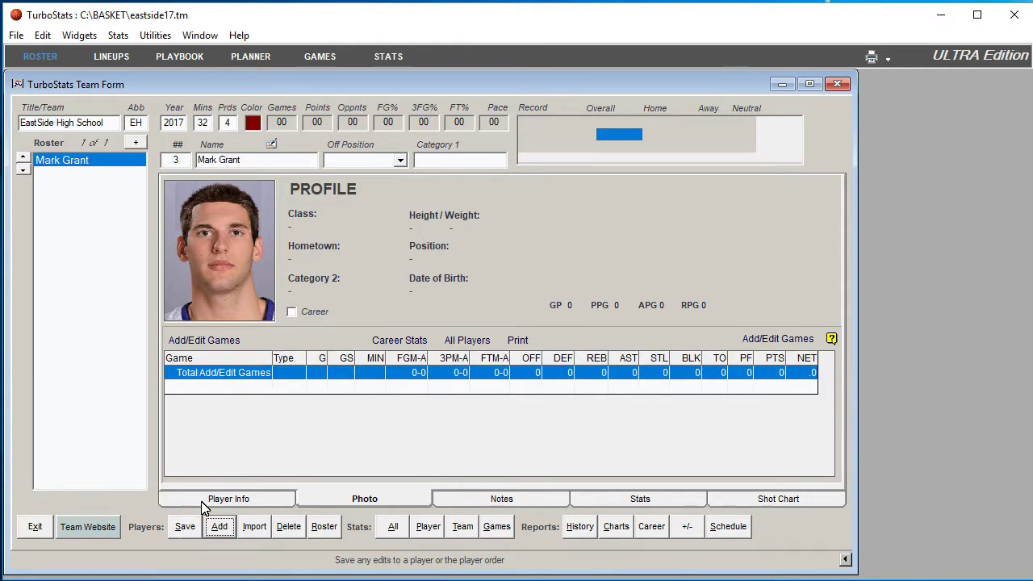
left_click(202, 502)
left_click(221, 528)
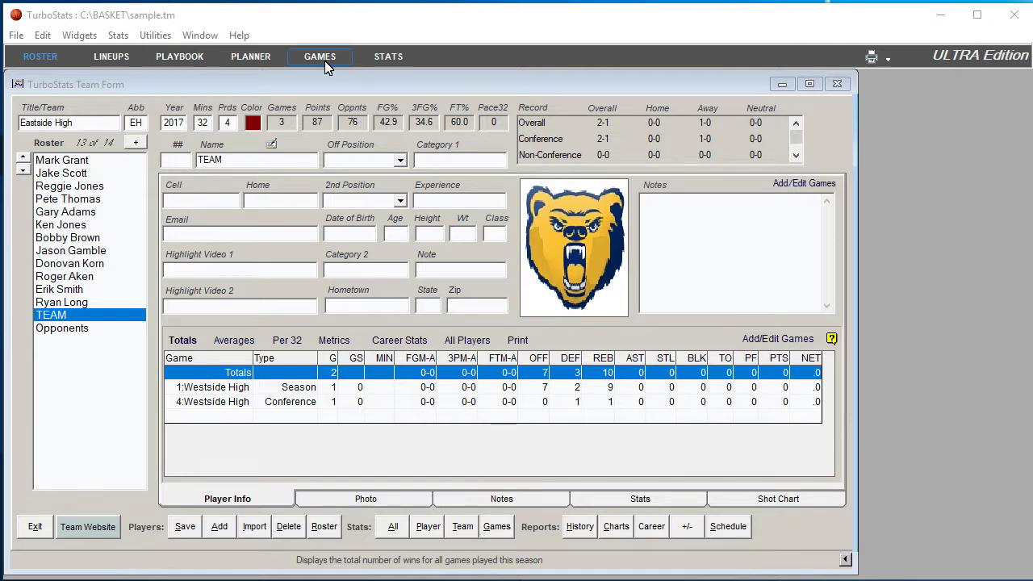
- Open the Game form listing the sample team's games
left_click(496, 526)
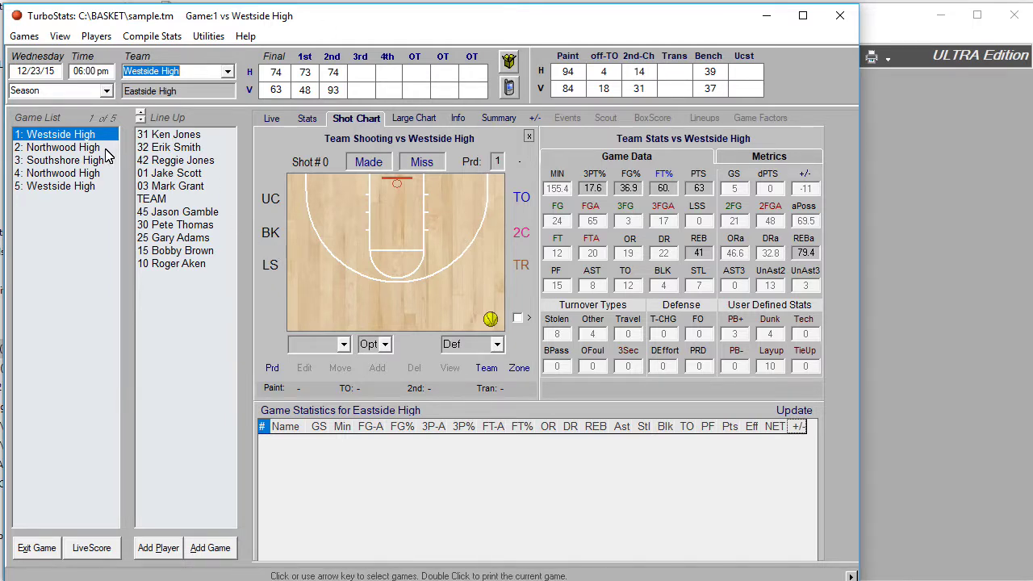
- Review the Northwood and Westside games and player 32's stats, then start a new game
left_click(71, 147)
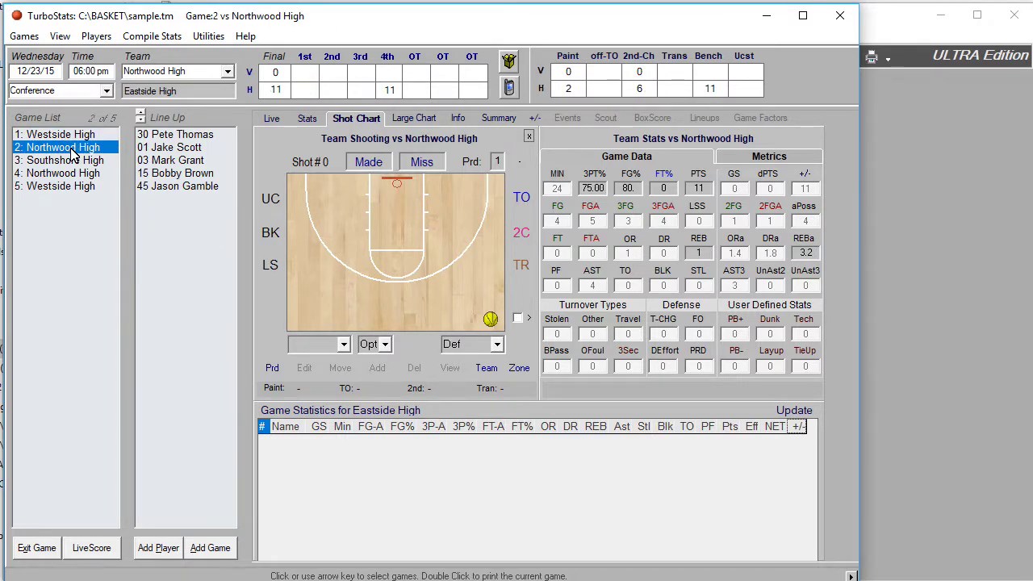
left_click(71, 135)
left_click(176, 149)
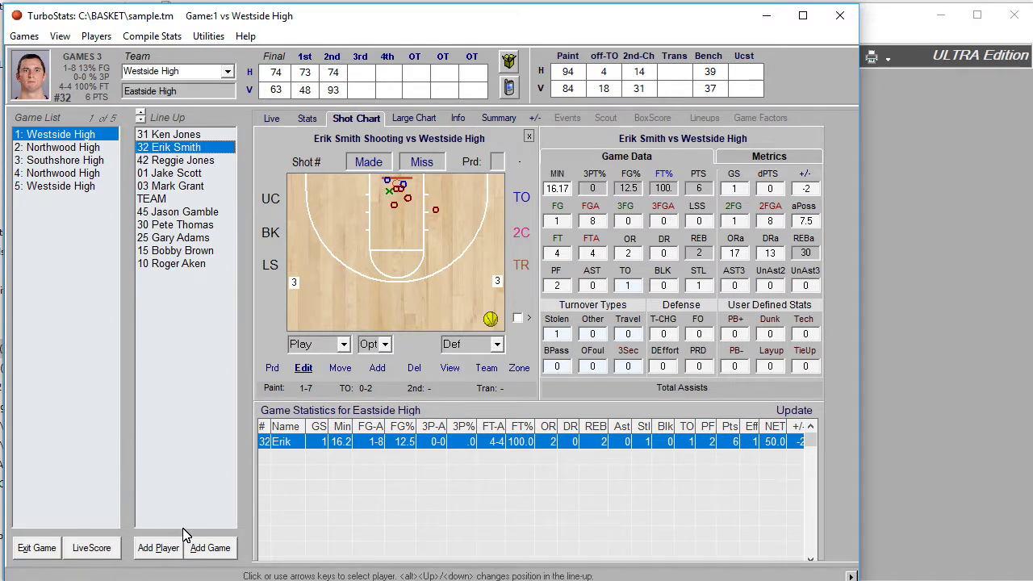
left_click(203, 548)
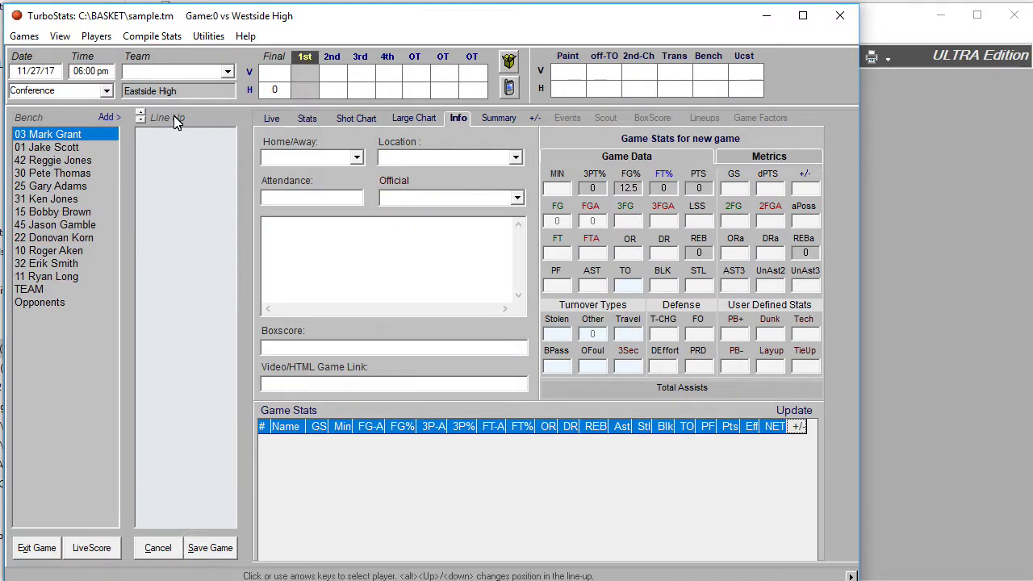
- Load sample2.tm from the BASKET folder as the opponent team
left_click(227, 71)
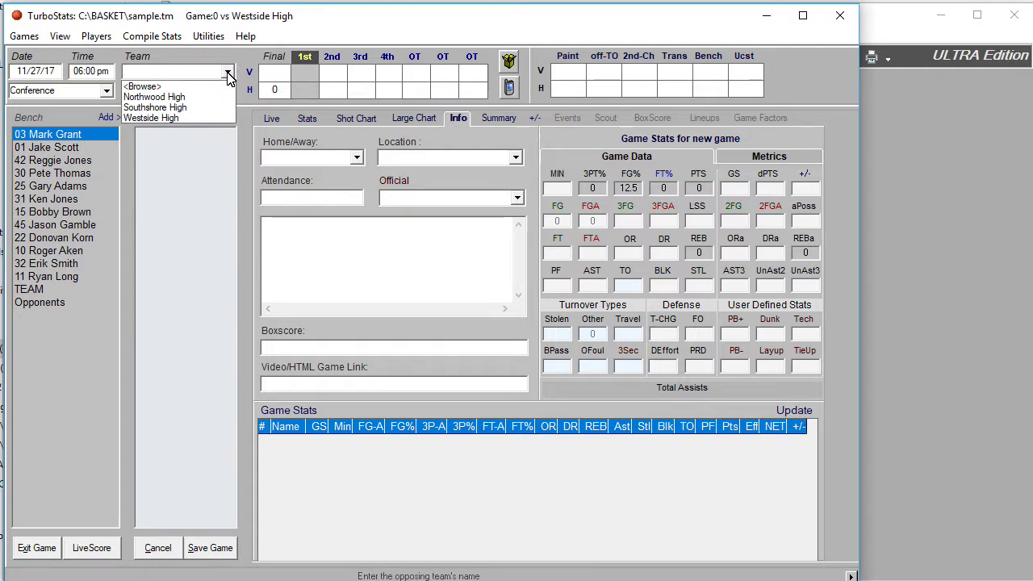
left_click(158, 87)
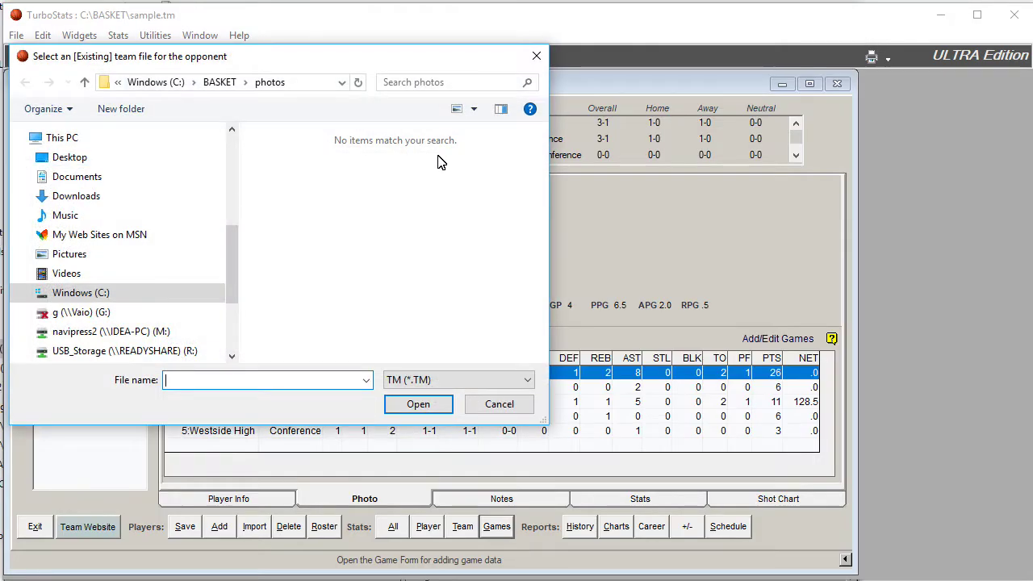
left_click(231, 86)
left_click_drag(543, 171, 542, 296)
left_click(397, 185)
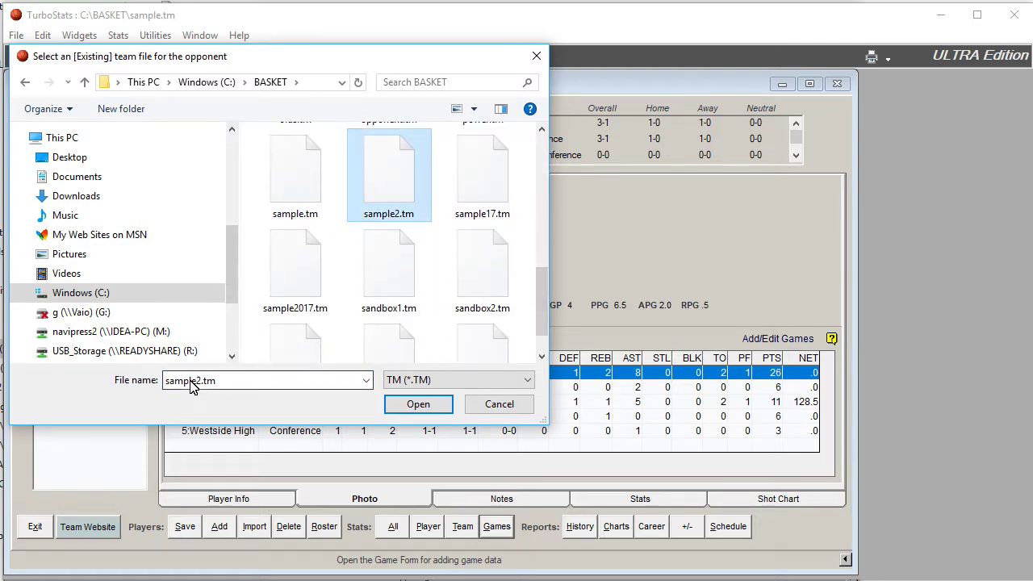
left_click(416, 404)
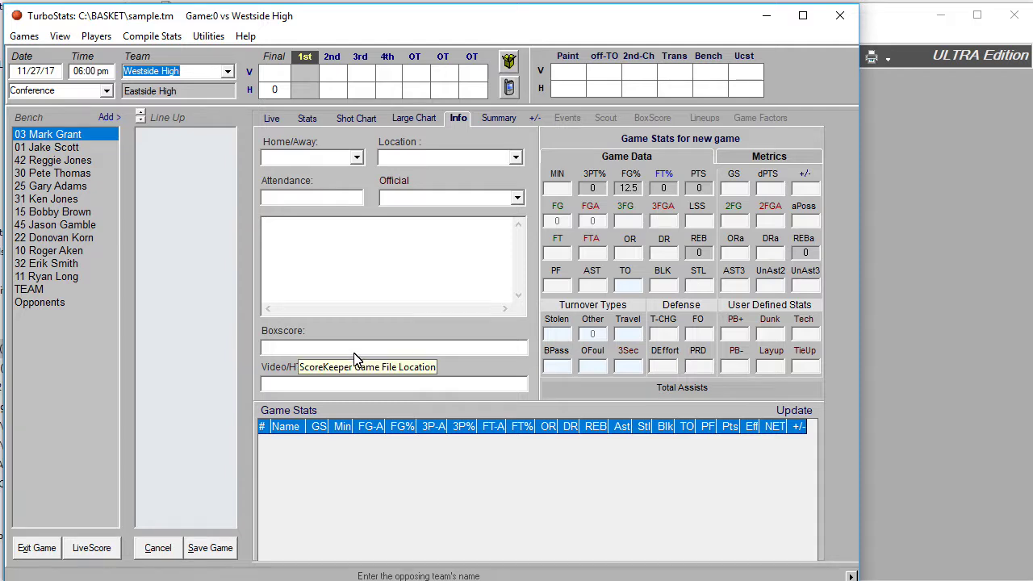
- Set the game to Home and launch LiveScore for it
left_click(354, 158)
left_click(307, 172)
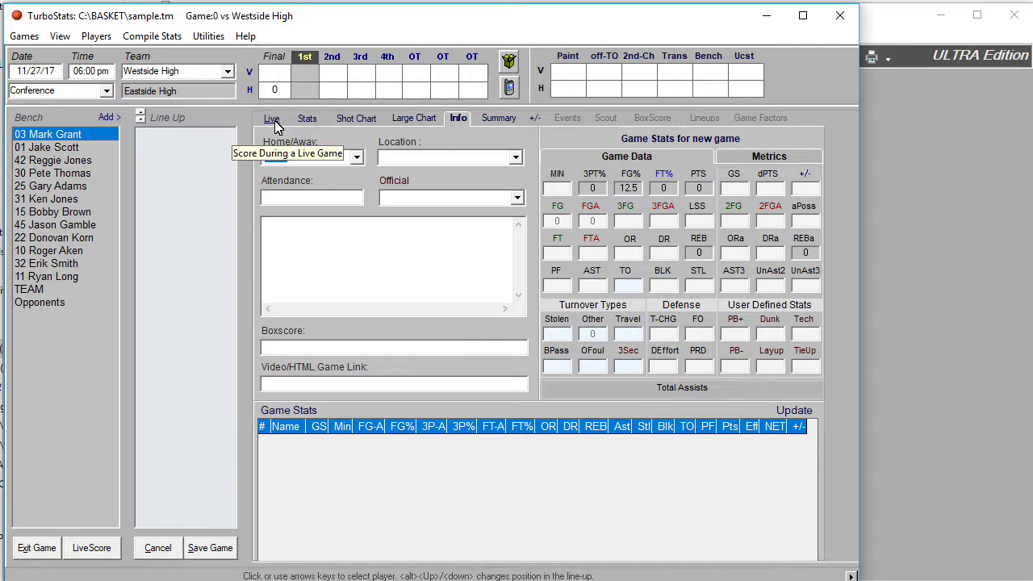
left_click(91, 548)
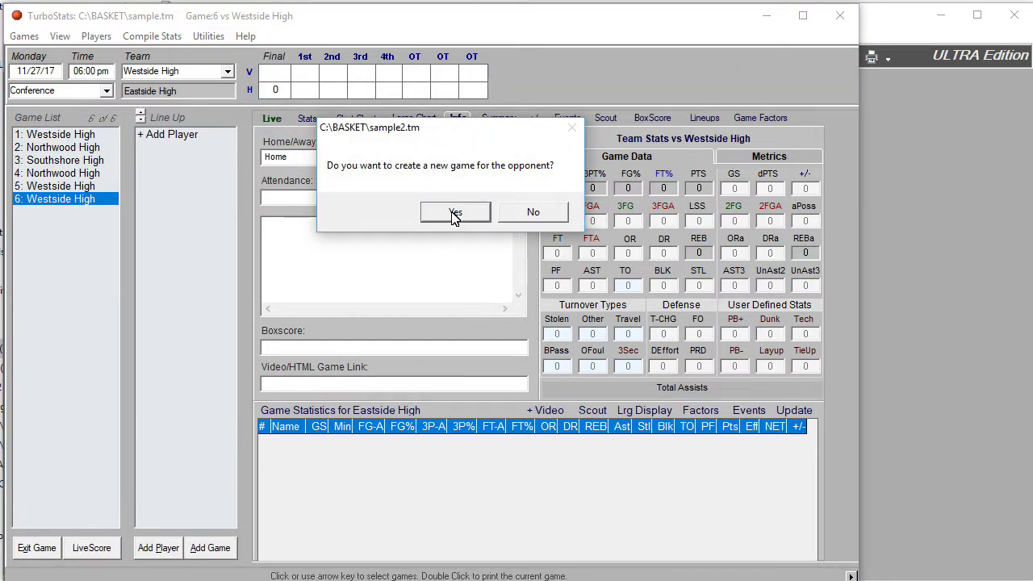
- Create the matching opponent game, widen the live-scoring window, and turn on scaling
left_click(455, 217)
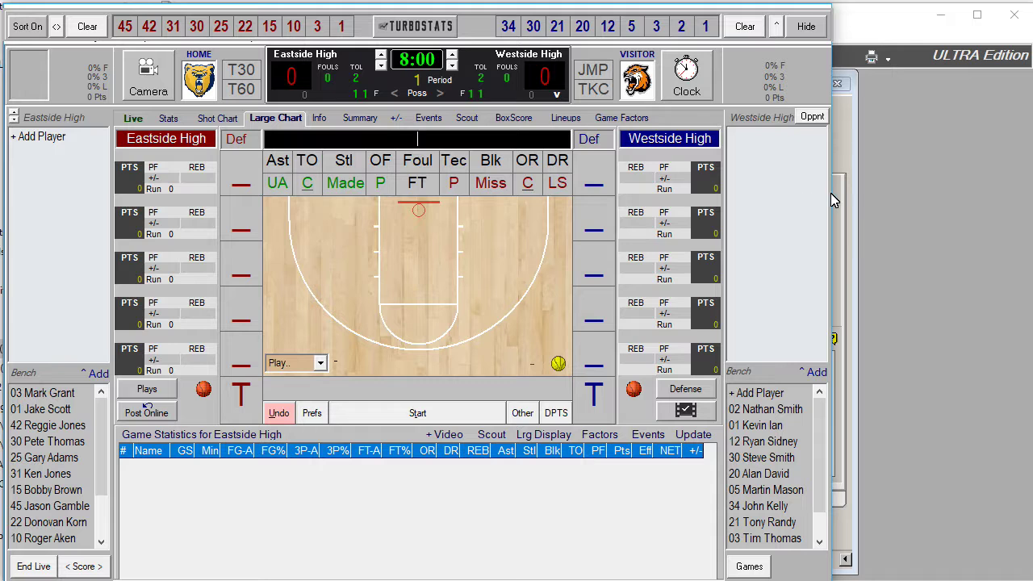
mouse_move(832, 193)
left_mouse_down()
mouse_move(1026, 179)
mouse_move(833, 179)
left_mouse_up()
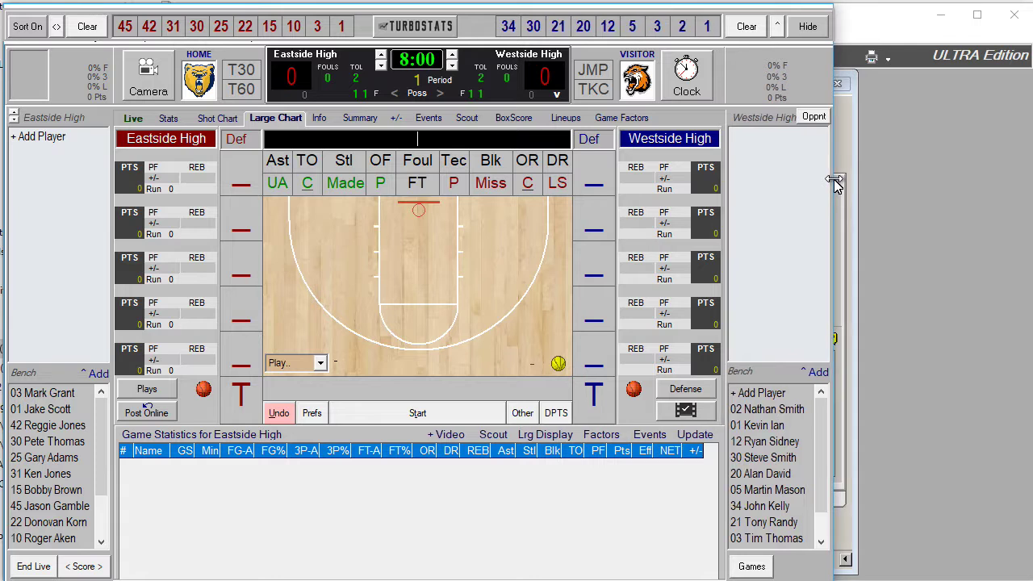
left_click(58, 27)
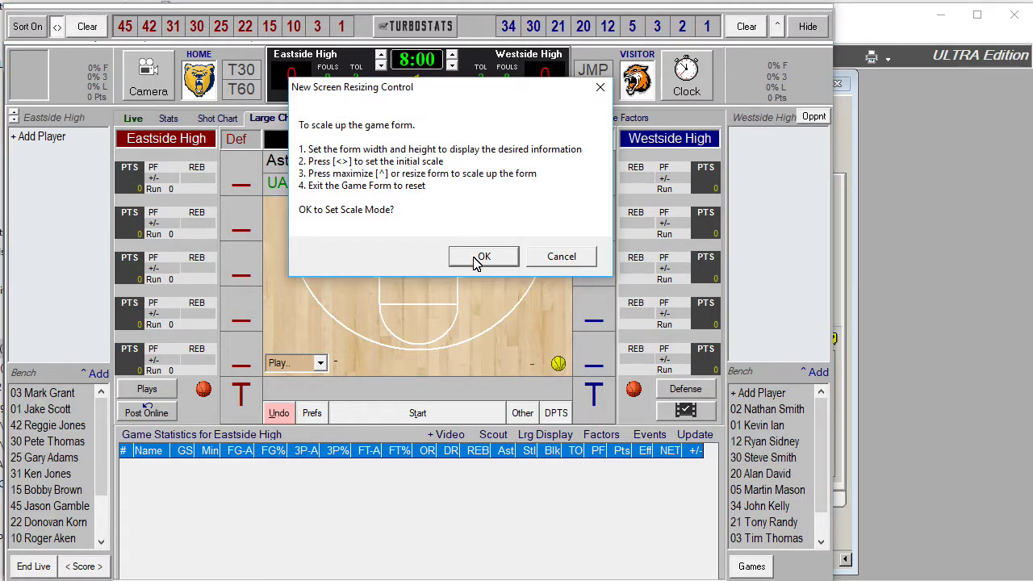
- Confirm Scale Mode, enlarge the live-scoring screen, and open the Prefs game settings
left_click(483, 257)
left_click_drag(833, 70, 1027, 71)
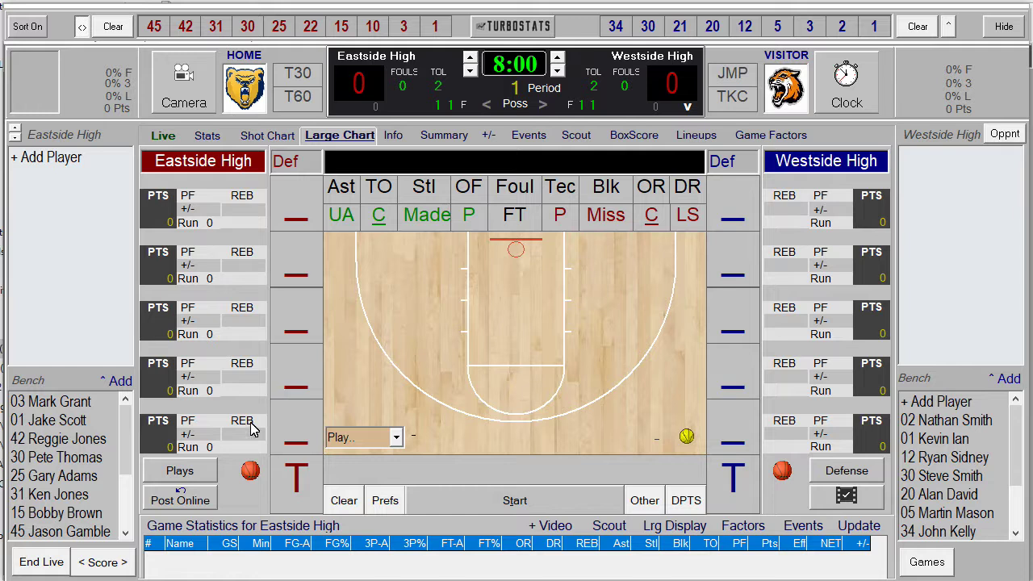
left_click(379, 500)
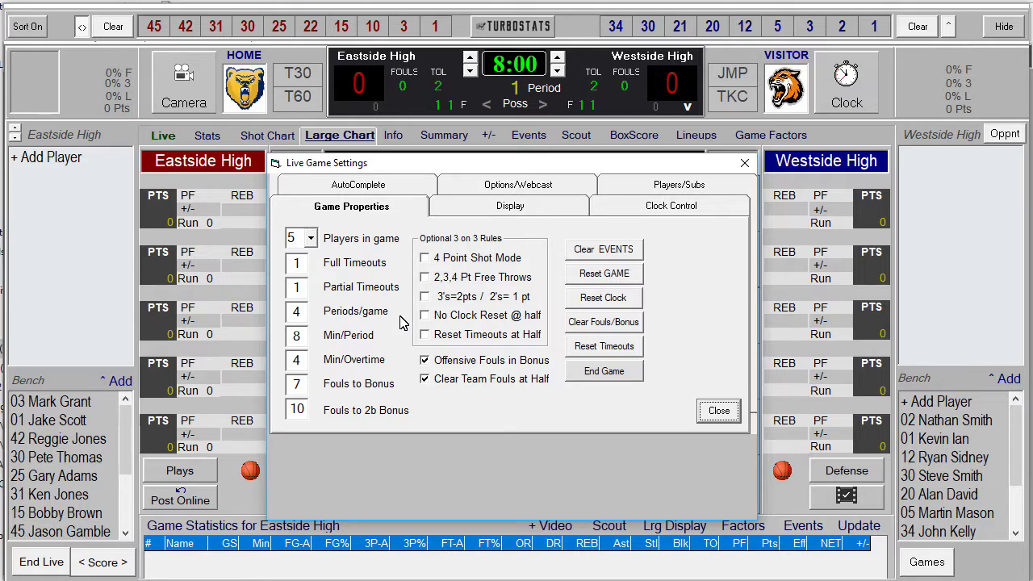
- Review the Display and AutoComplete settings, then close Live Game Settings
left_click(510, 210)
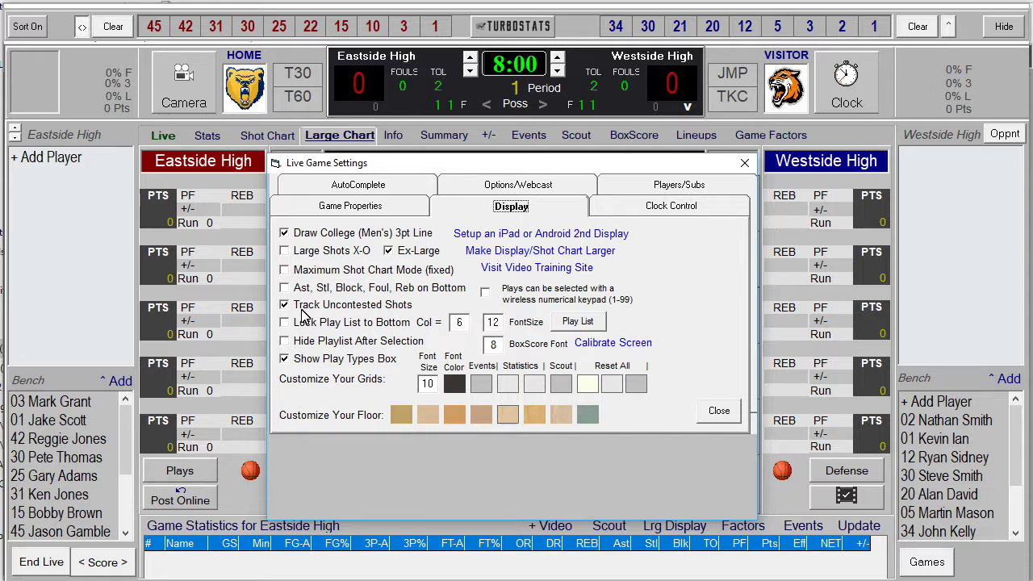
left_click(364, 191)
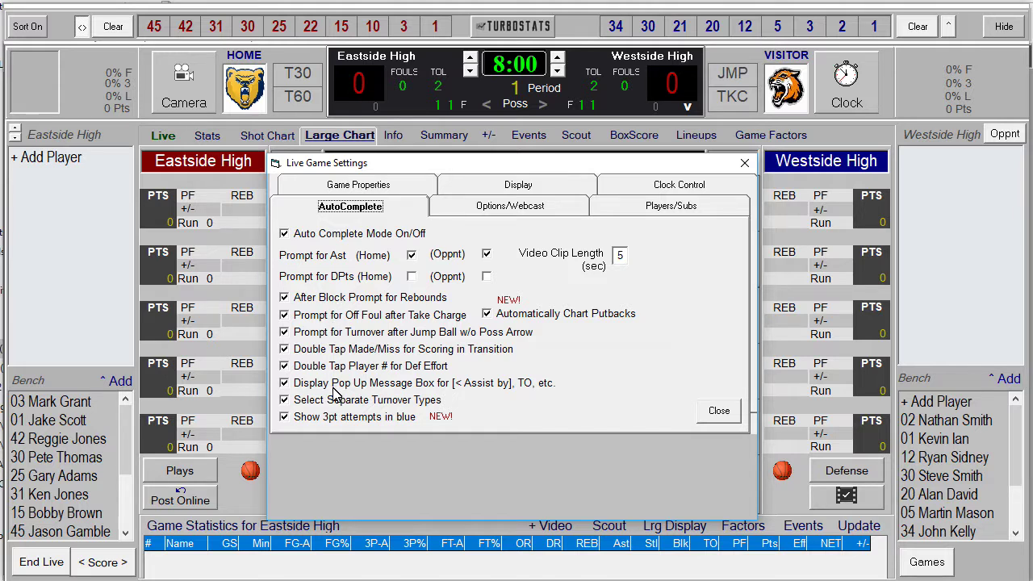
left_click(718, 410)
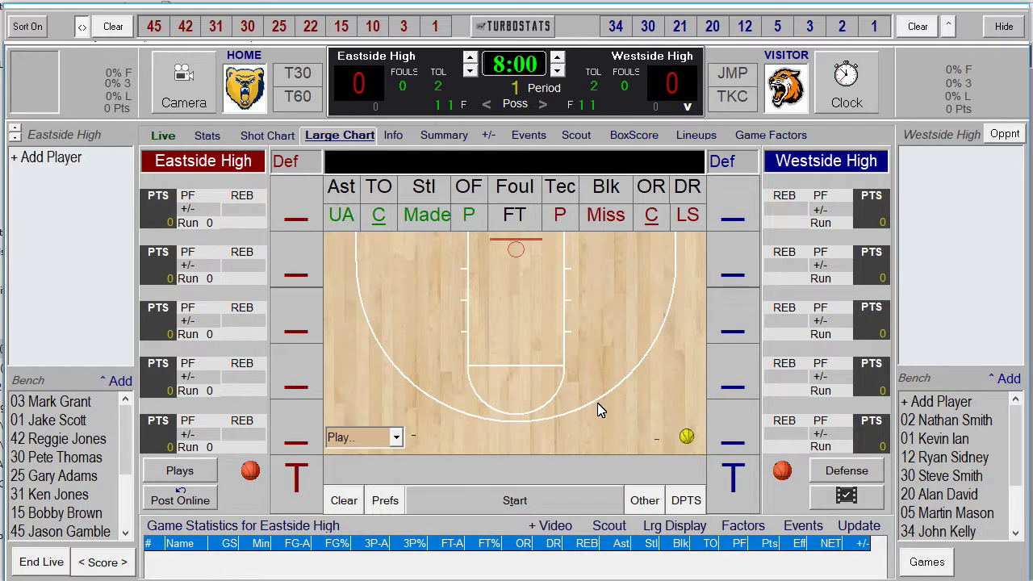
- Place Eastside High's starters 03, 01, 42, 30 and 25 in the lineup
left_click(86, 400)
left_click(292, 228)
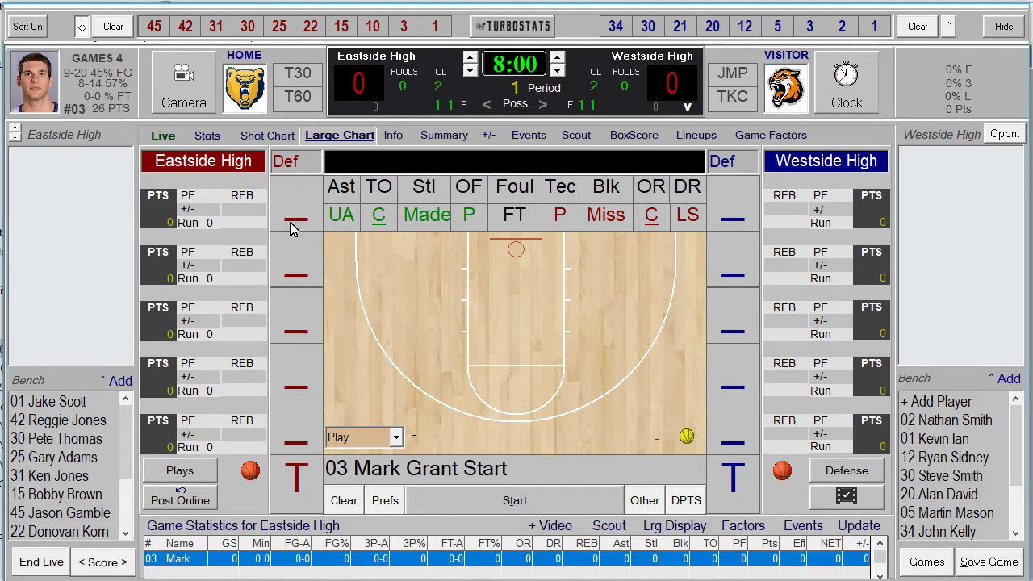
left_click(46, 401)
left_click(292, 260)
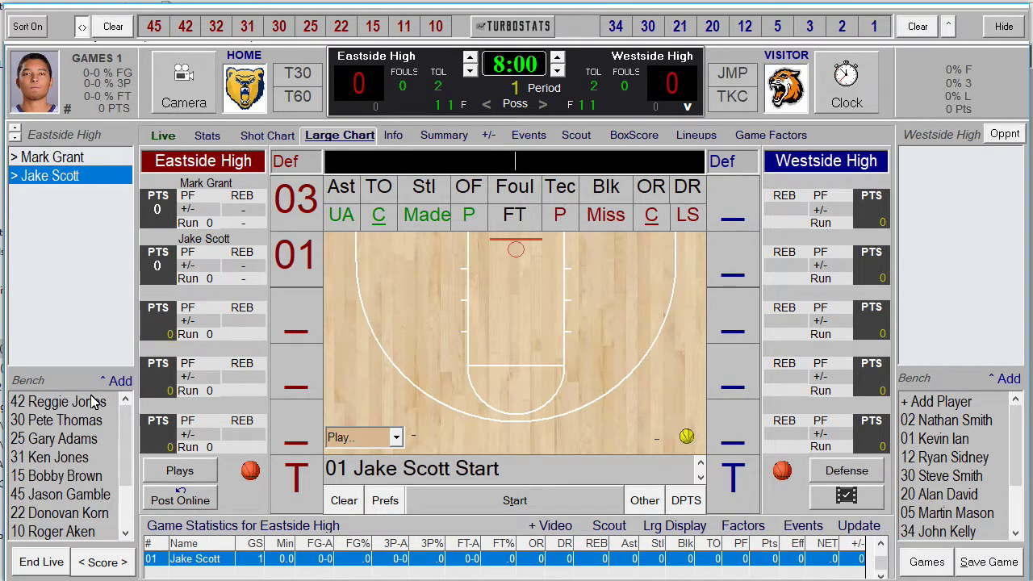
left_click(93, 401)
left_click(292, 315)
left_click(84, 402)
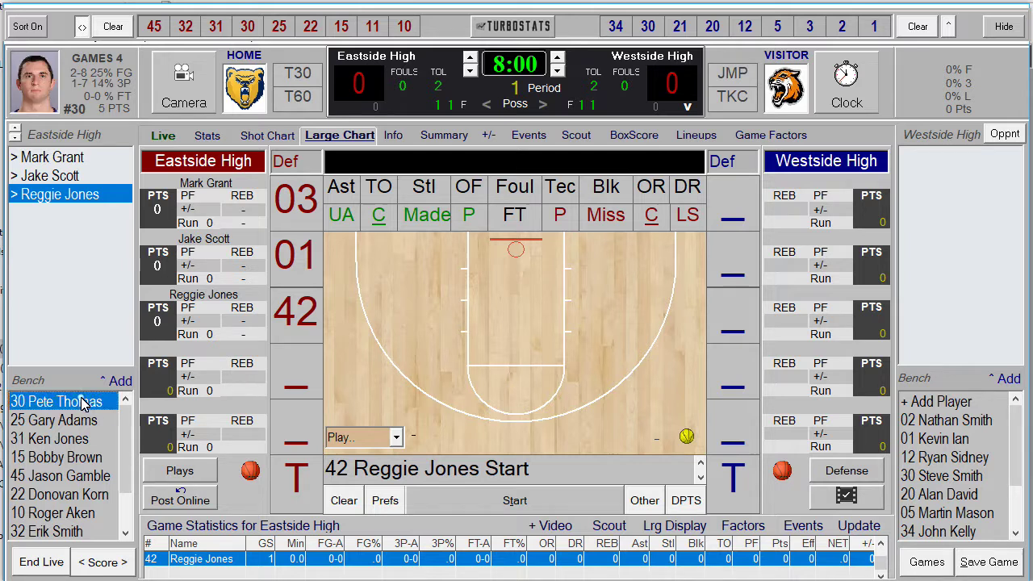
left_click(85, 402)
left_click(78, 400)
left_click(77, 400)
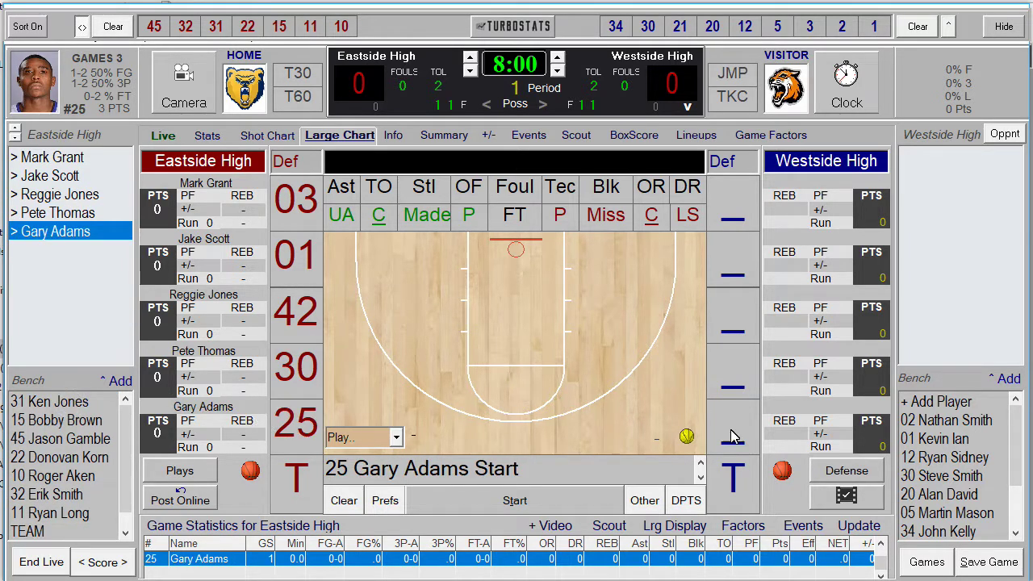
- Place Westside High's starters 02, 01, 30, 20 and 12, then show Eastside's stats
left_click(961, 421)
left_click(962, 421)
left_click(964, 422)
left_click(964, 421)
left_click(962, 422)
left_click(961, 422)
left_click(956, 423)
left_click(952, 423)
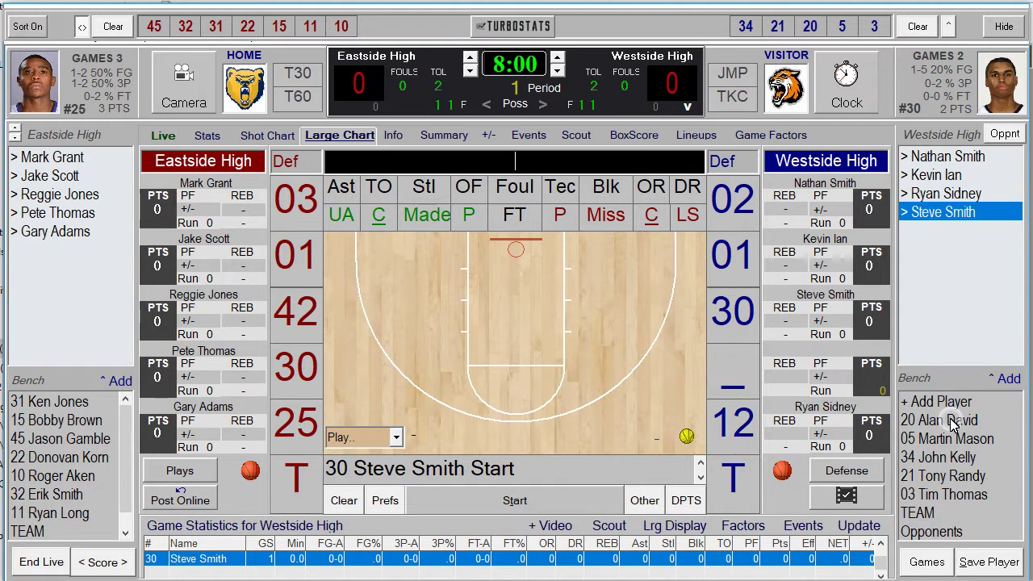
left_click(952, 422)
left_click(952, 421)
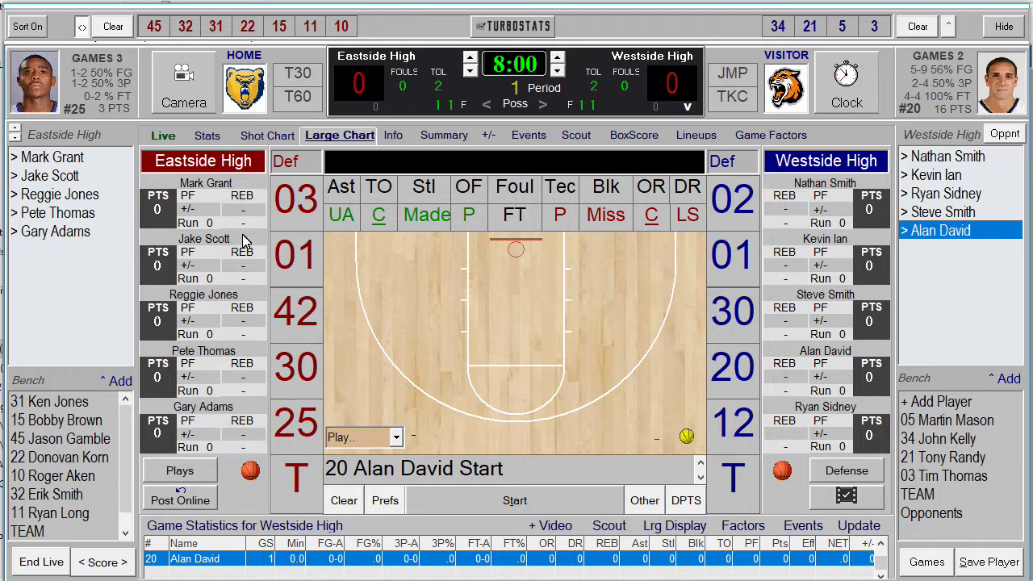
left_click(27, 85)
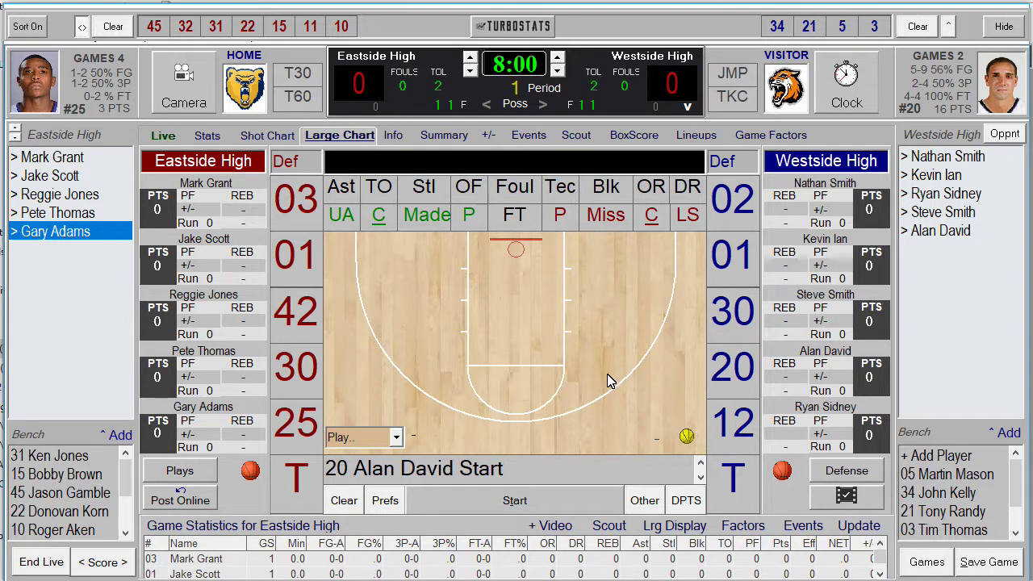
left_click(508, 501)
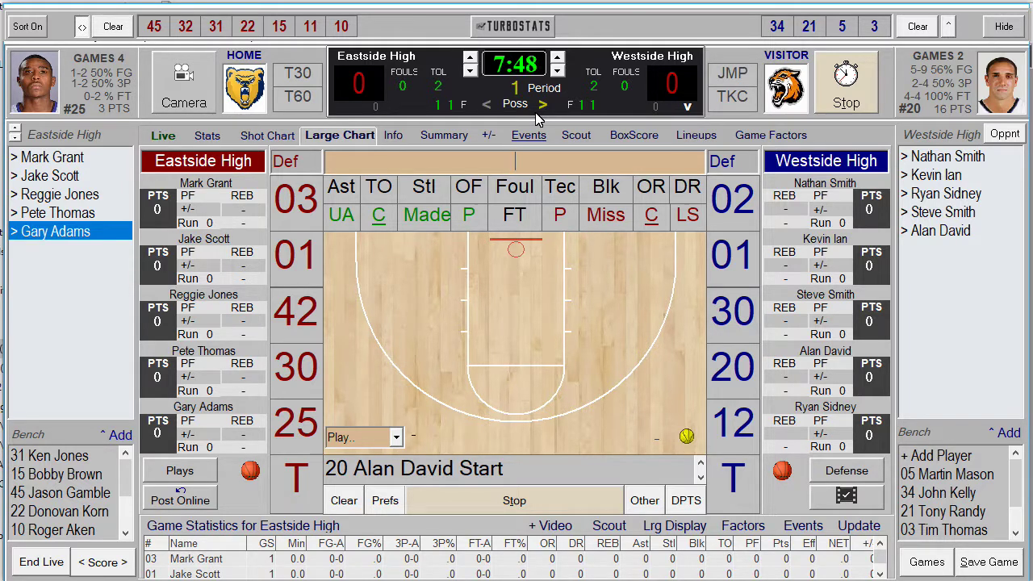
left_click(676, 321)
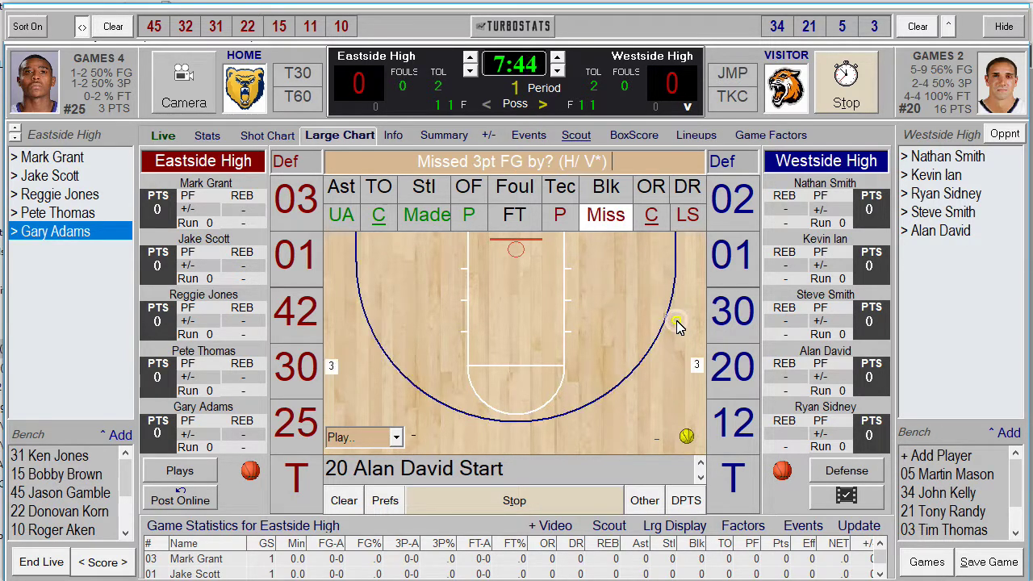
left_click(744, 202)
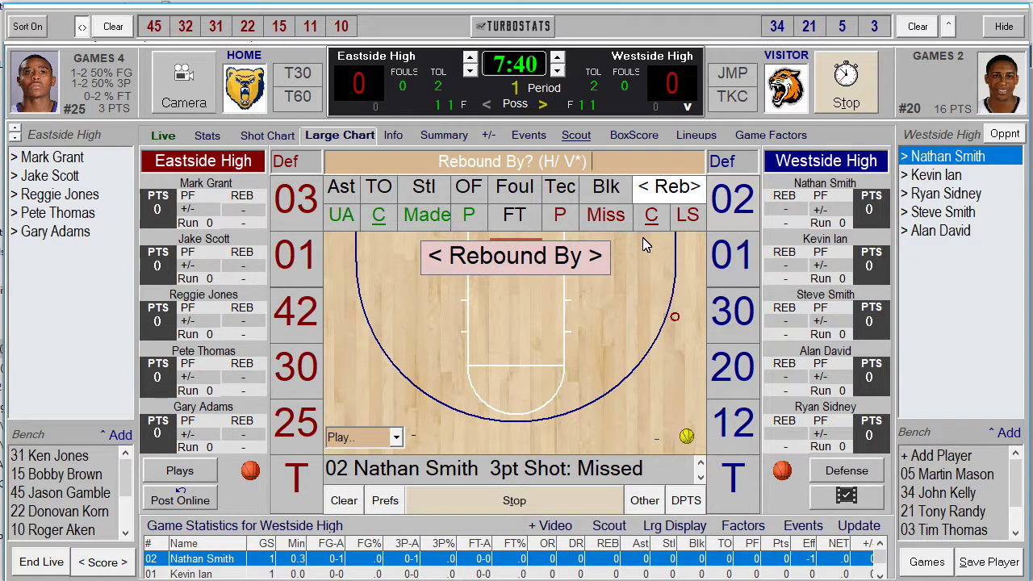
left_click(299, 256)
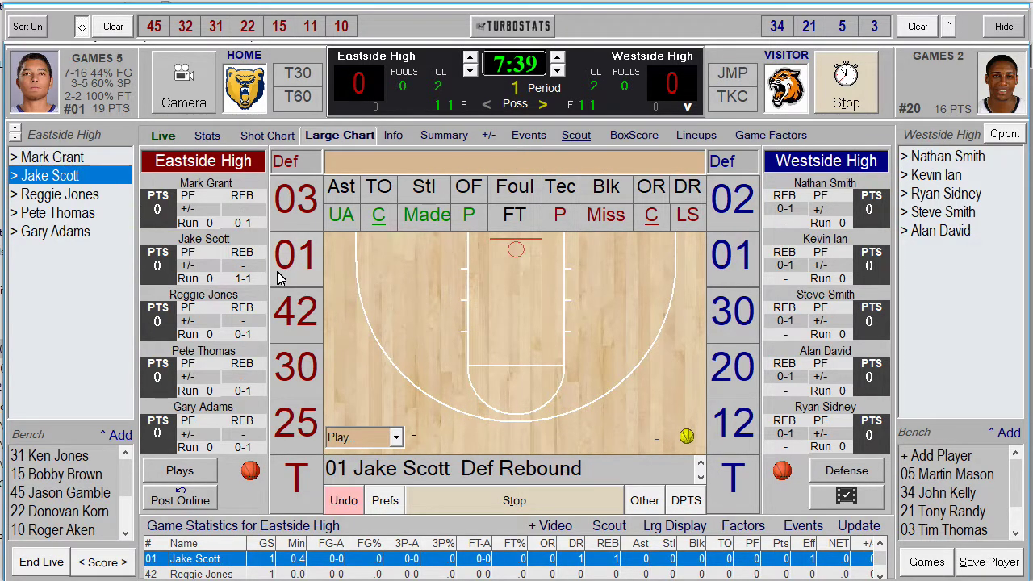
left_click(298, 318)
left_click(444, 303)
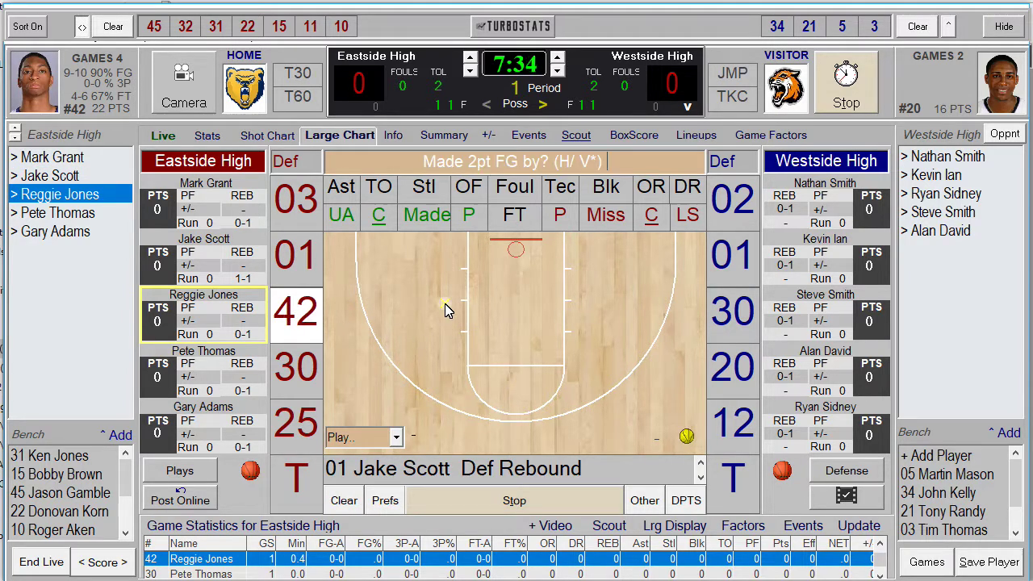
left_click(428, 216)
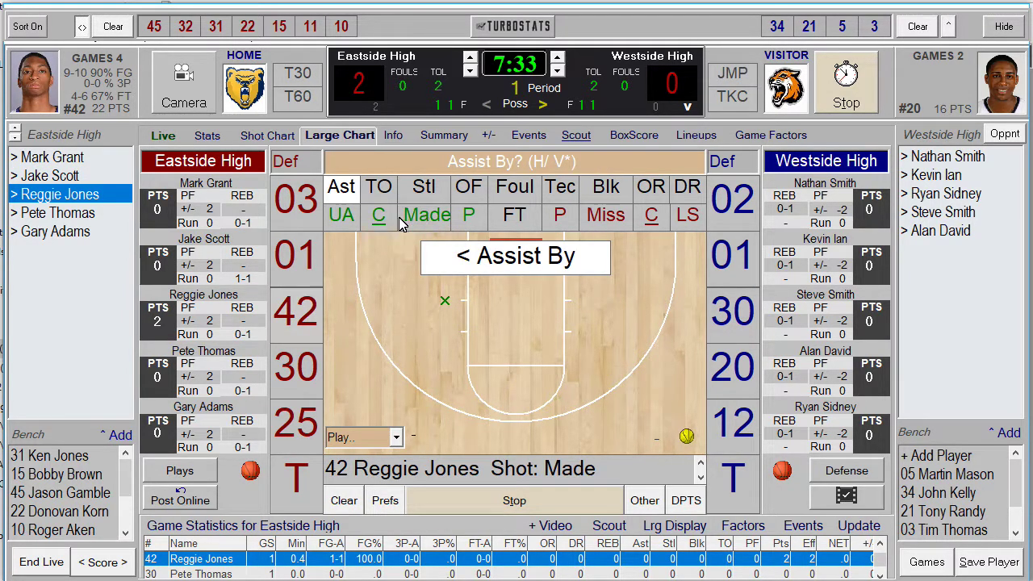
left_click(294, 256)
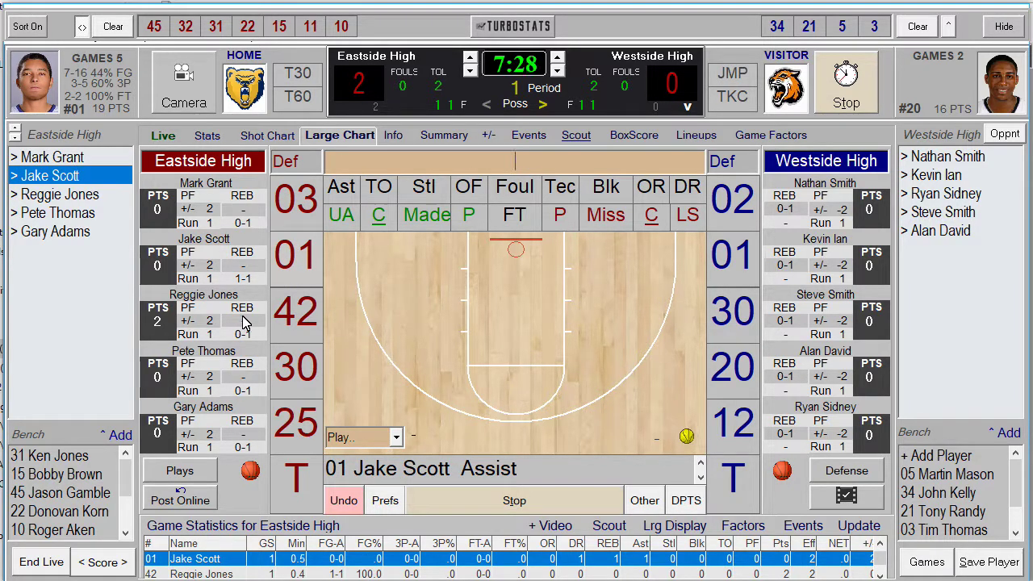
right_click(667, 281)
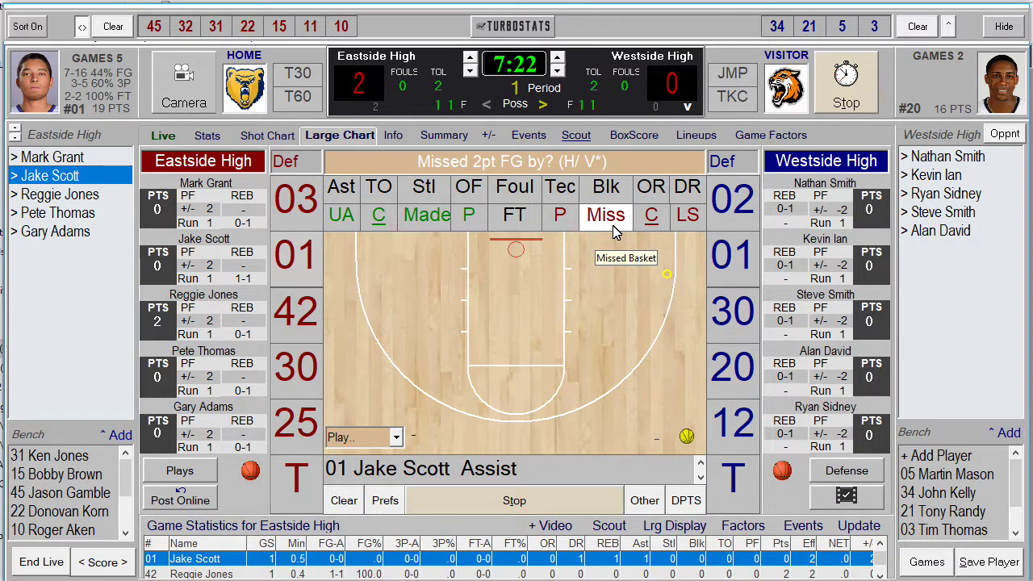
left_click(428, 216)
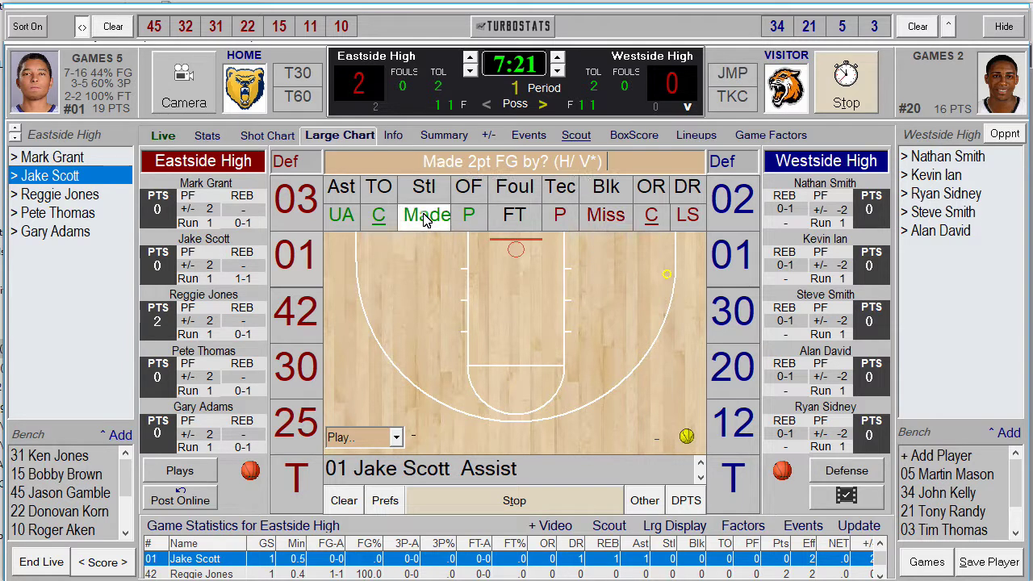
left_click(293, 208)
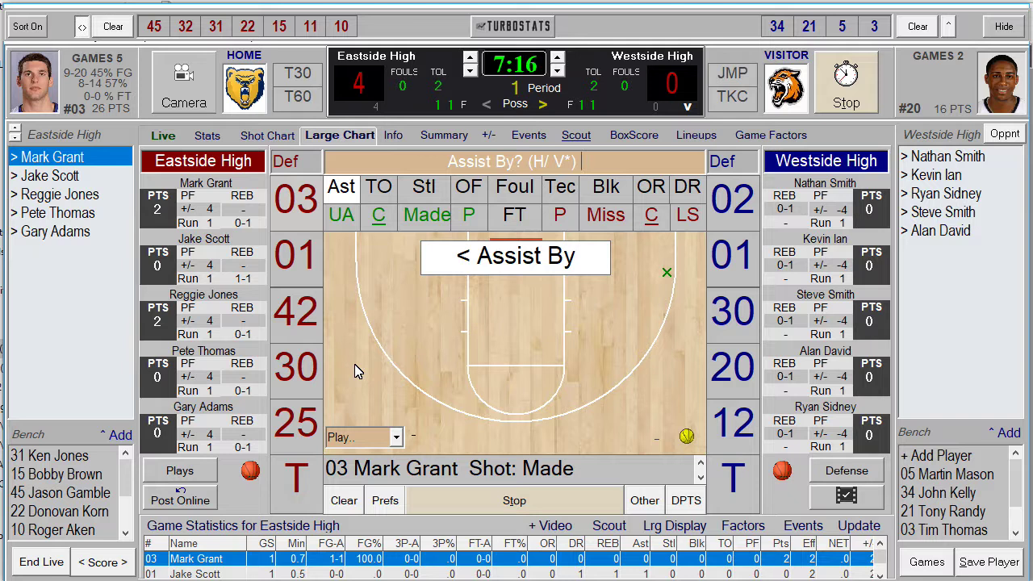
left_click(530, 258)
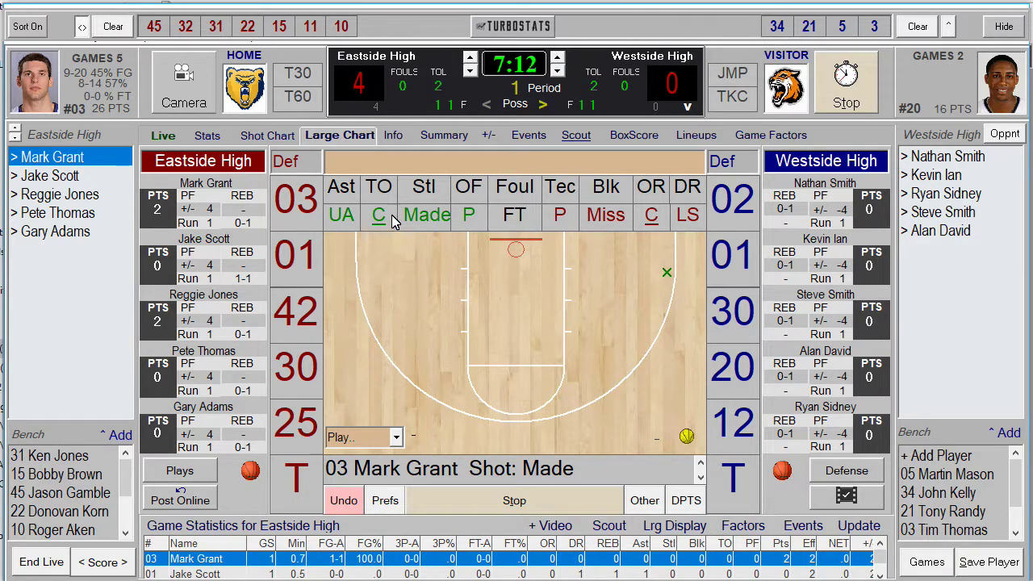
left_click(345, 223)
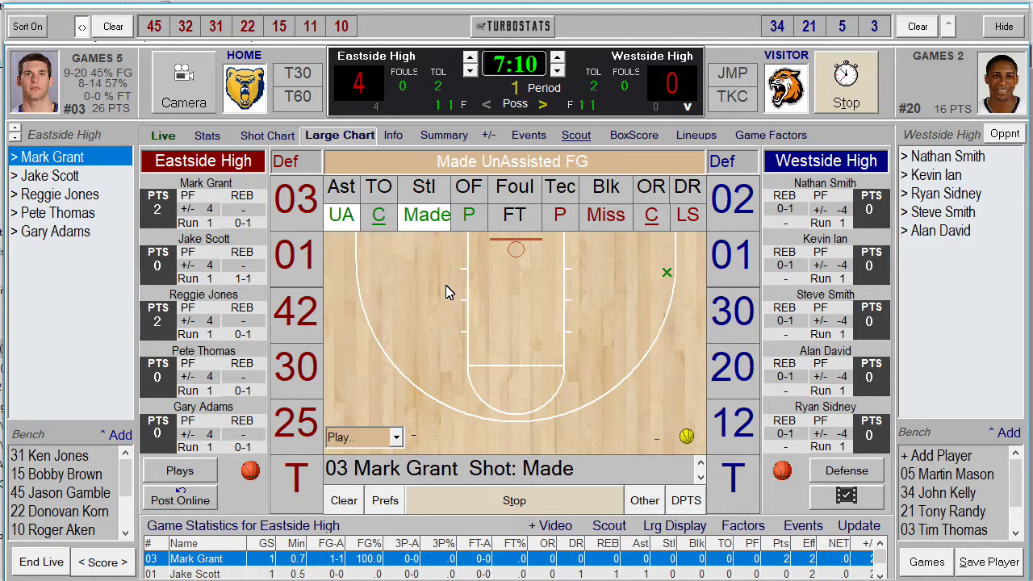
left_click(518, 252)
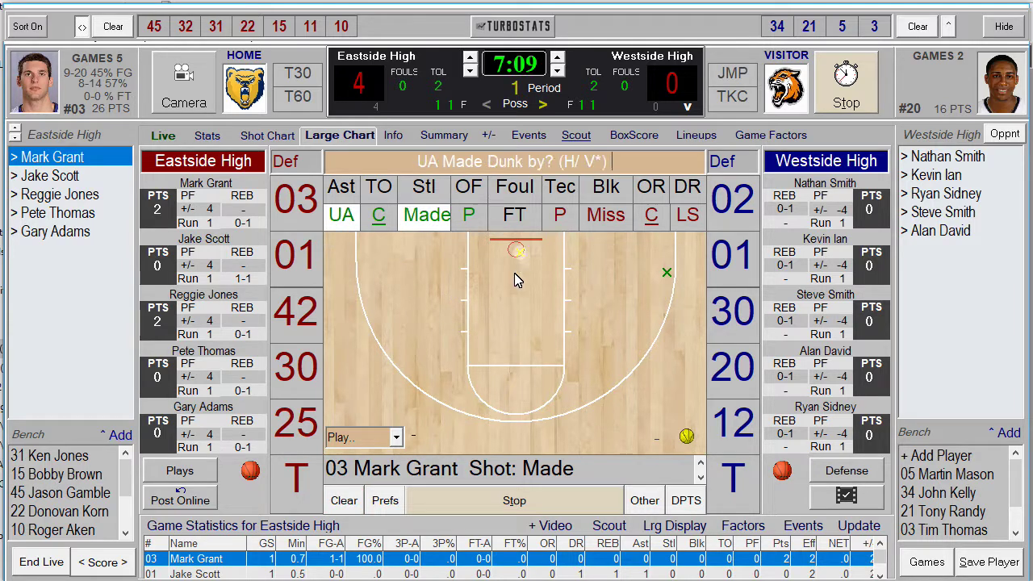
left_click(296, 421)
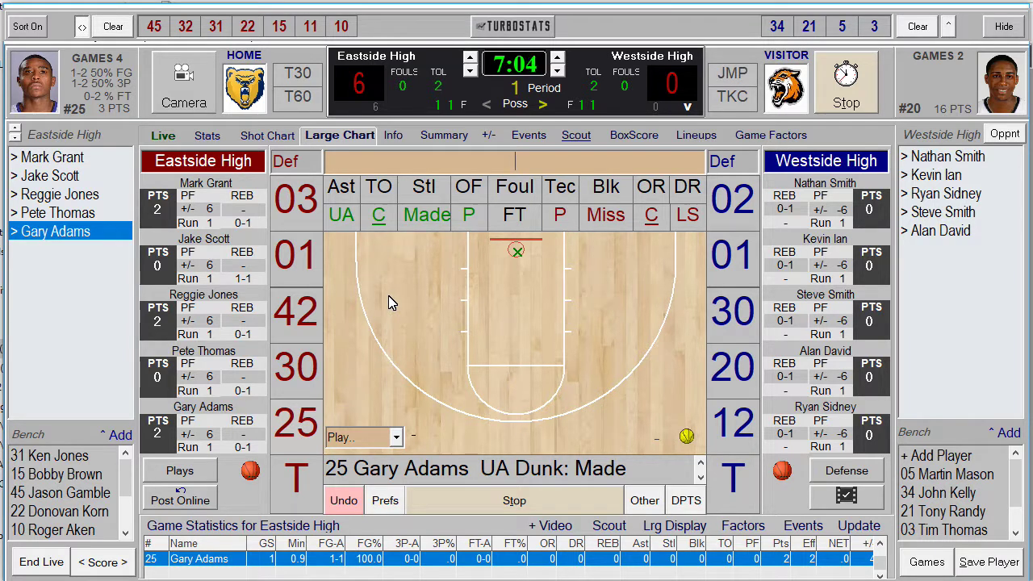
left_click(425, 191)
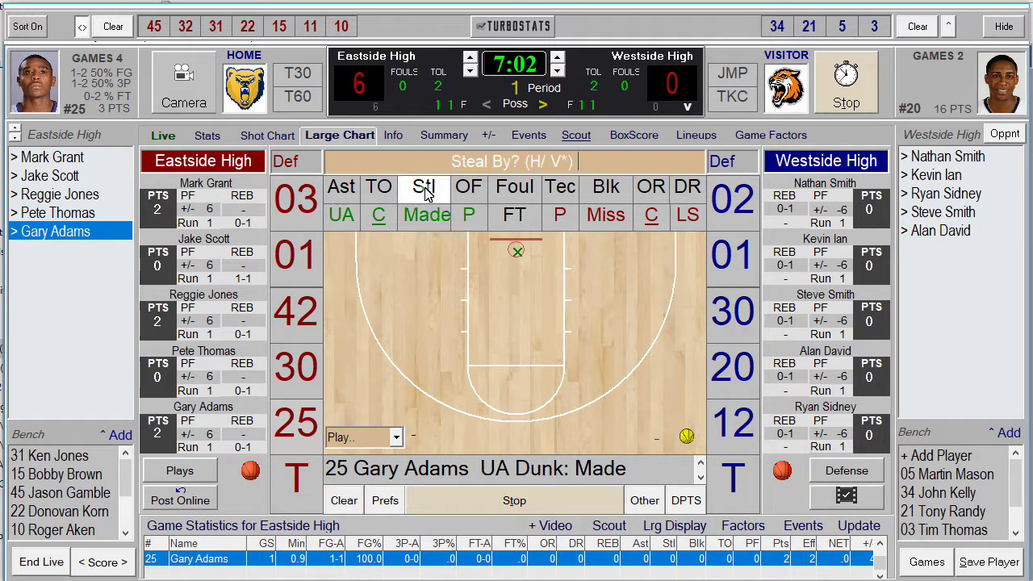
left_click(741, 265)
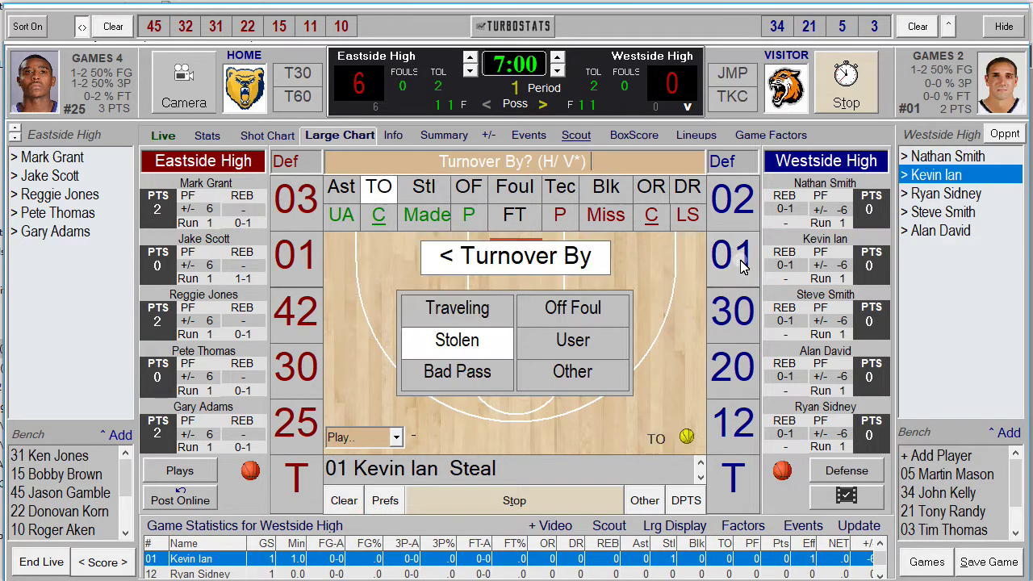
left_click(302, 267)
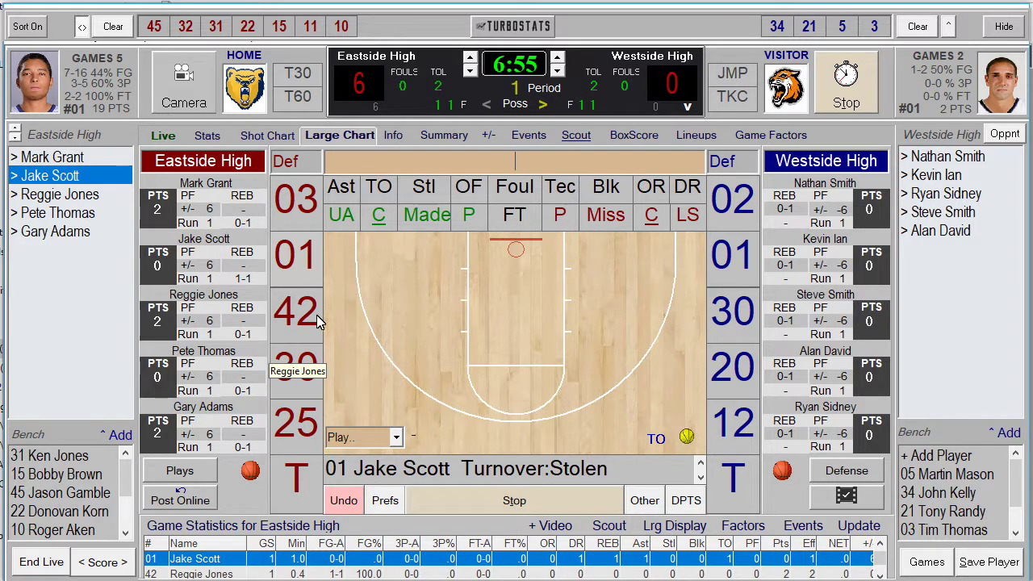
left_click(732, 106)
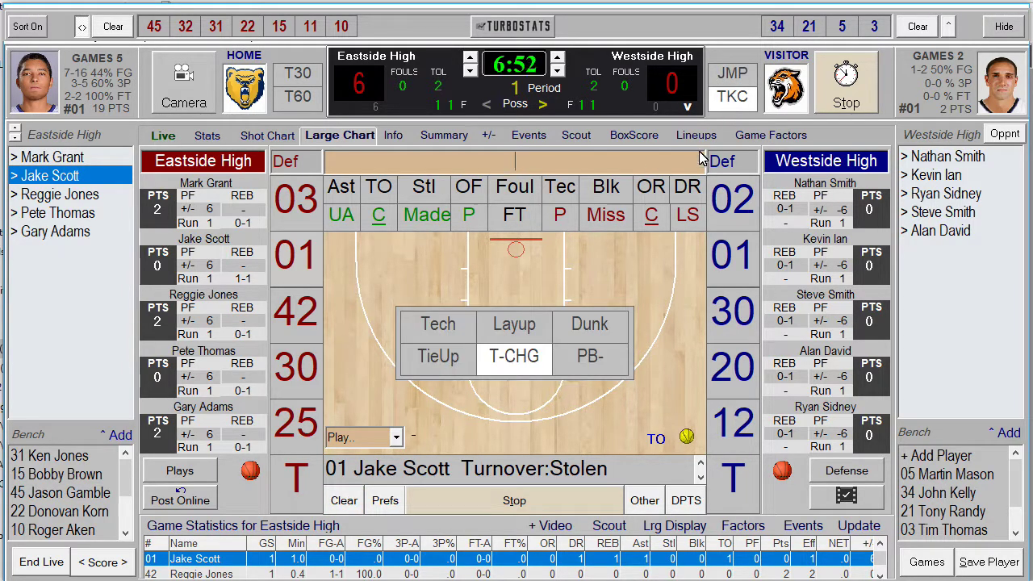
left_click(303, 216)
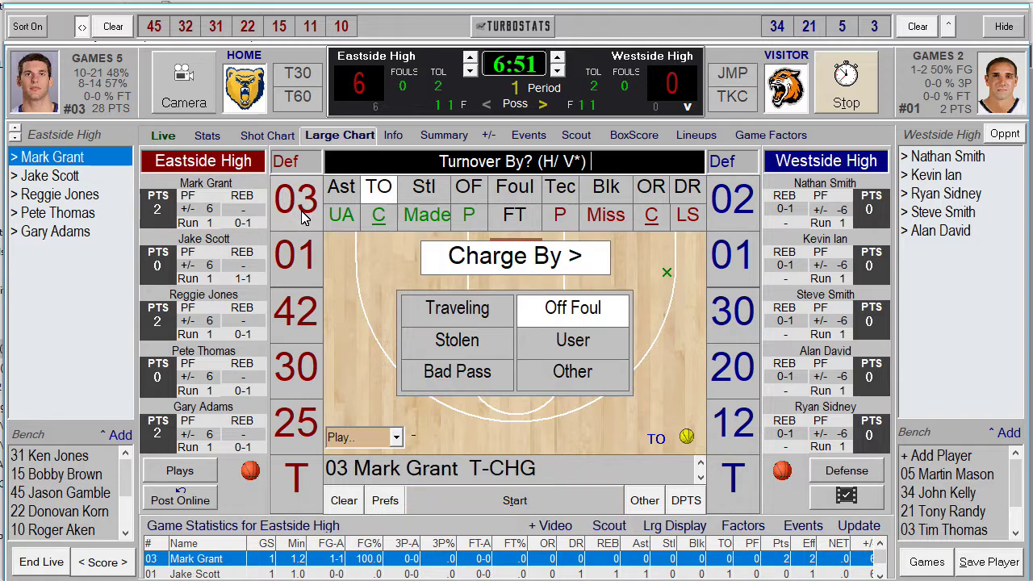
left_click(741, 384)
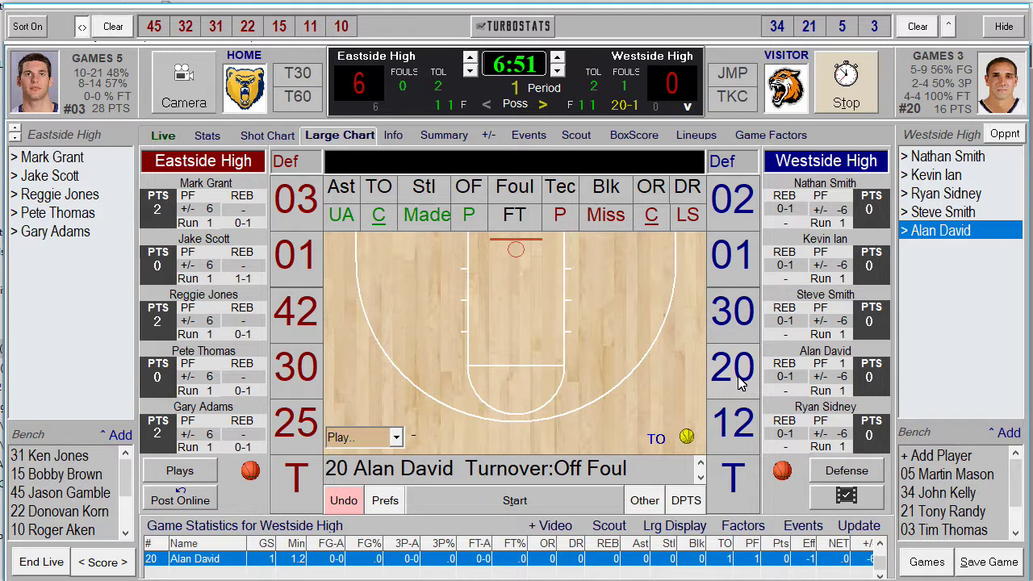
left_click(516, 189)
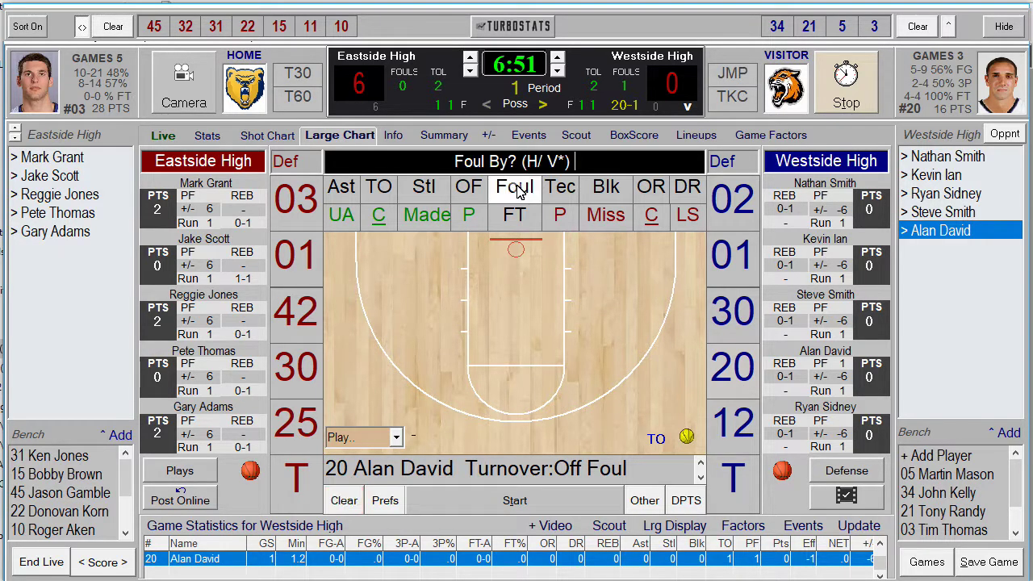
left_click(292, 376)
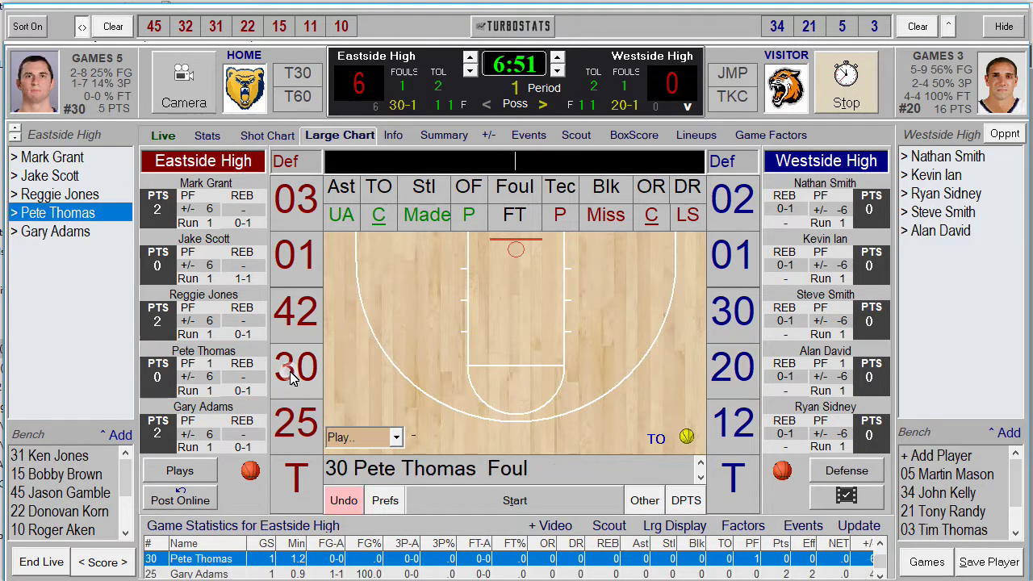
left_click(519, 218)
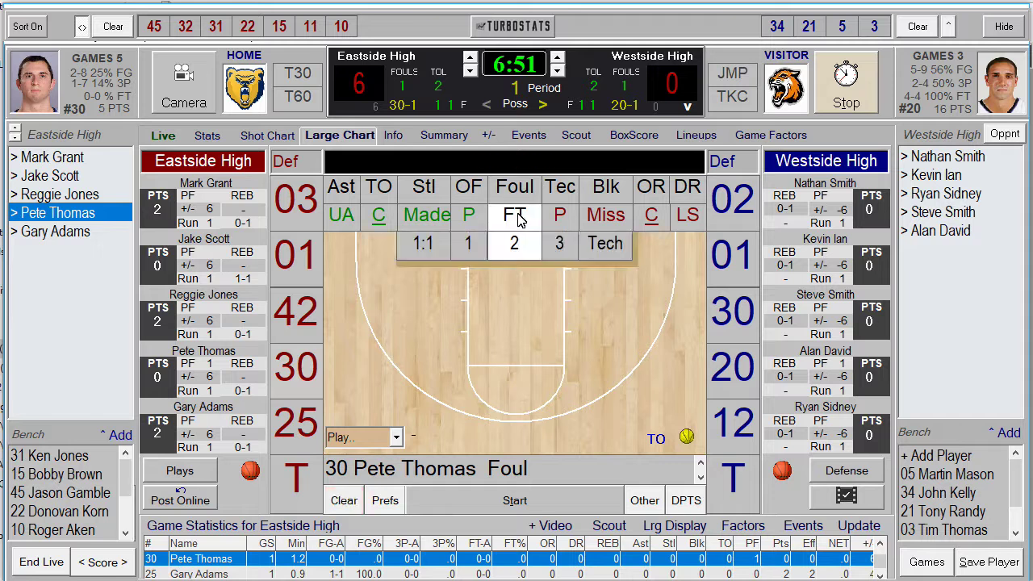
left_click(556, 248)
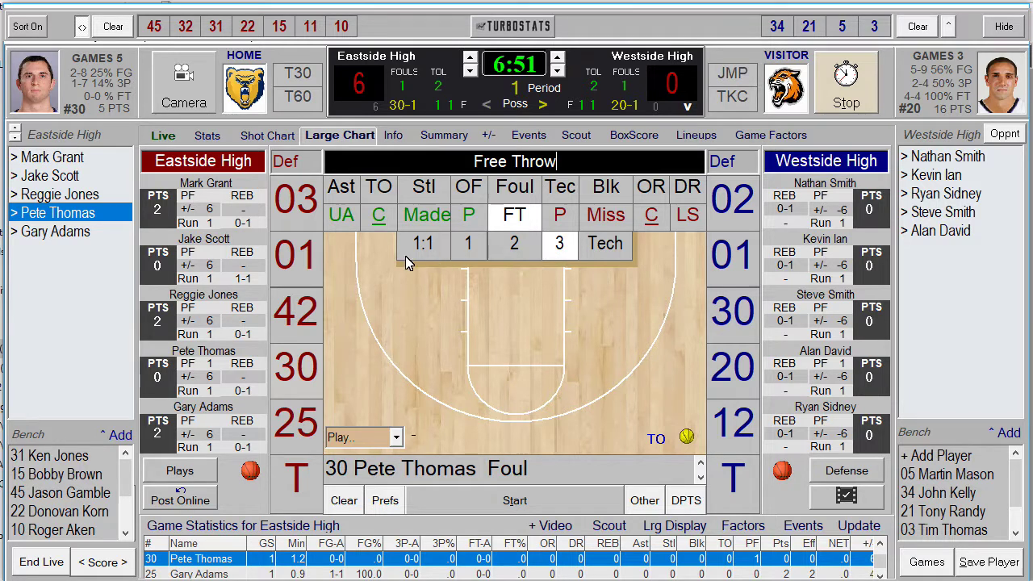
left_click(295, 199)
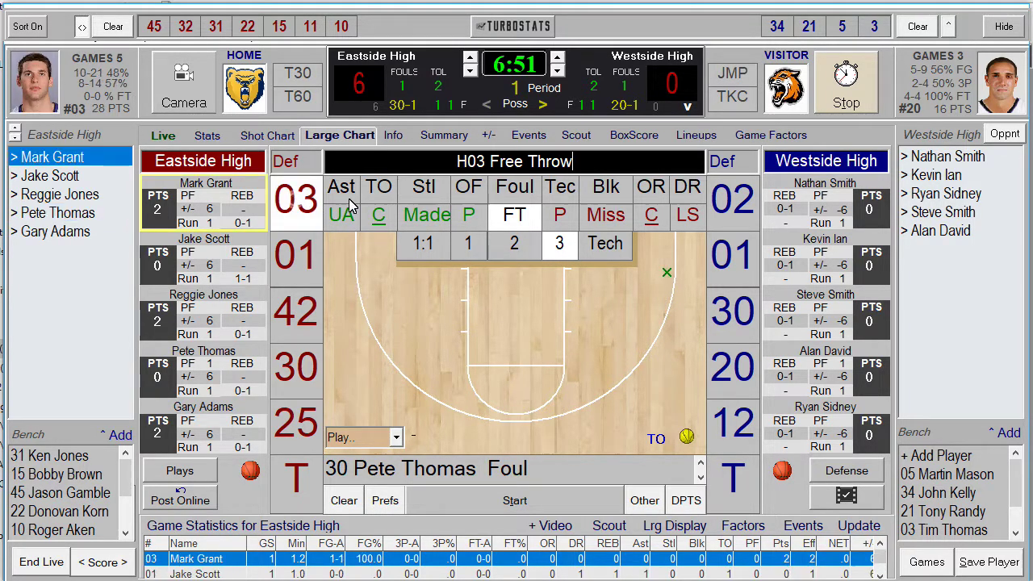
left_click(429, 222)
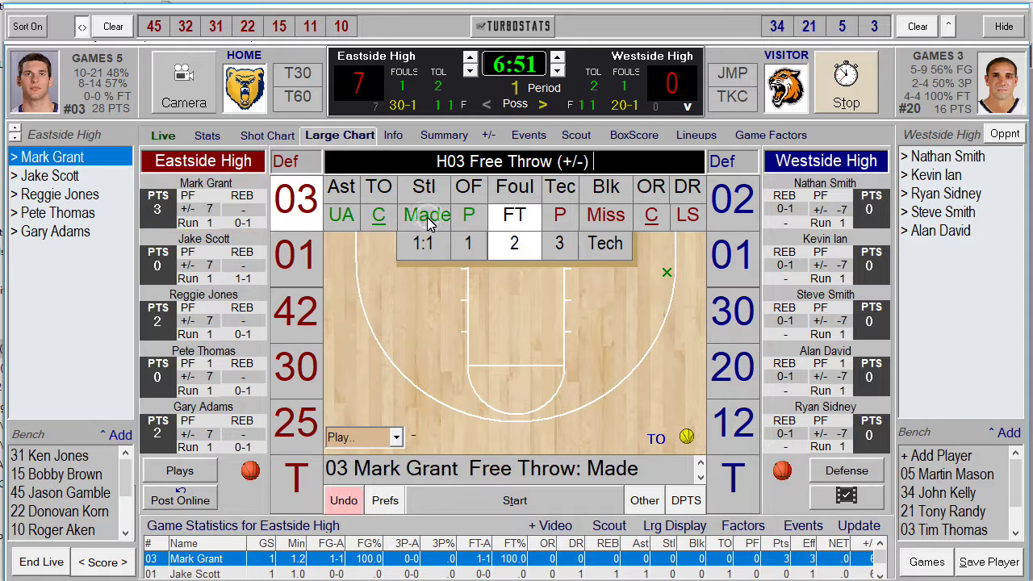
left_click(606, 217)
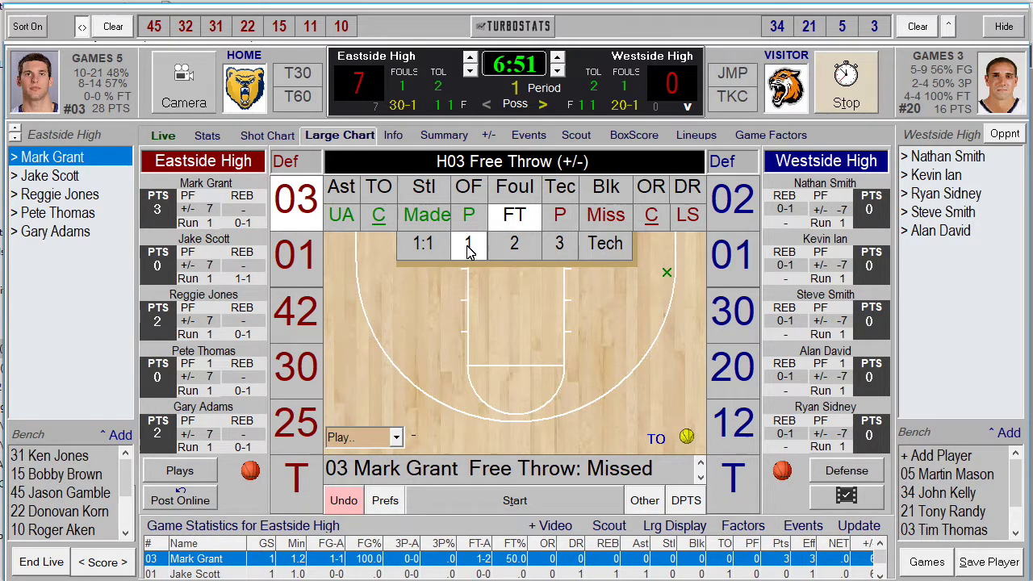
left_click(611, 216)
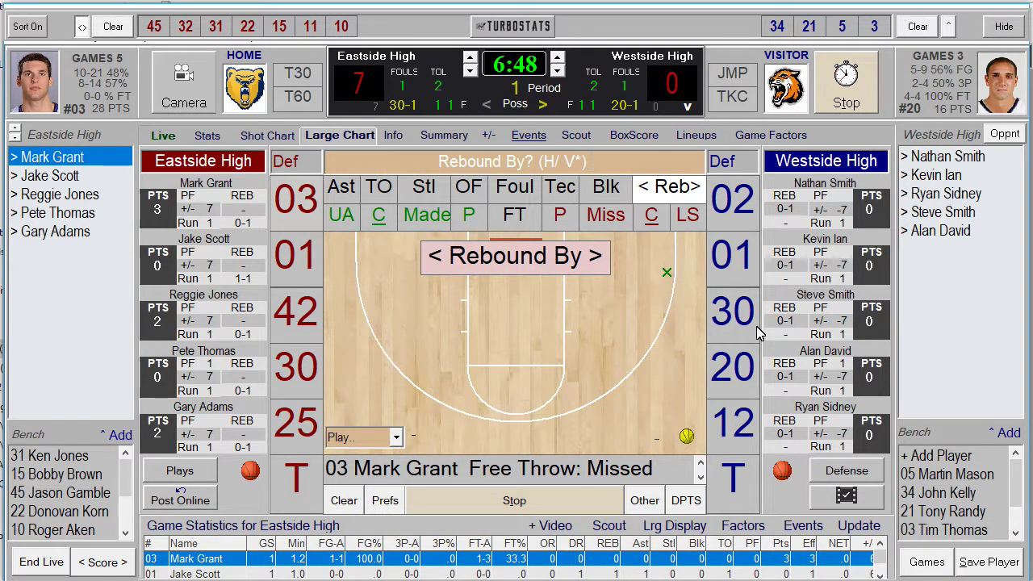
left_click(735, 368)
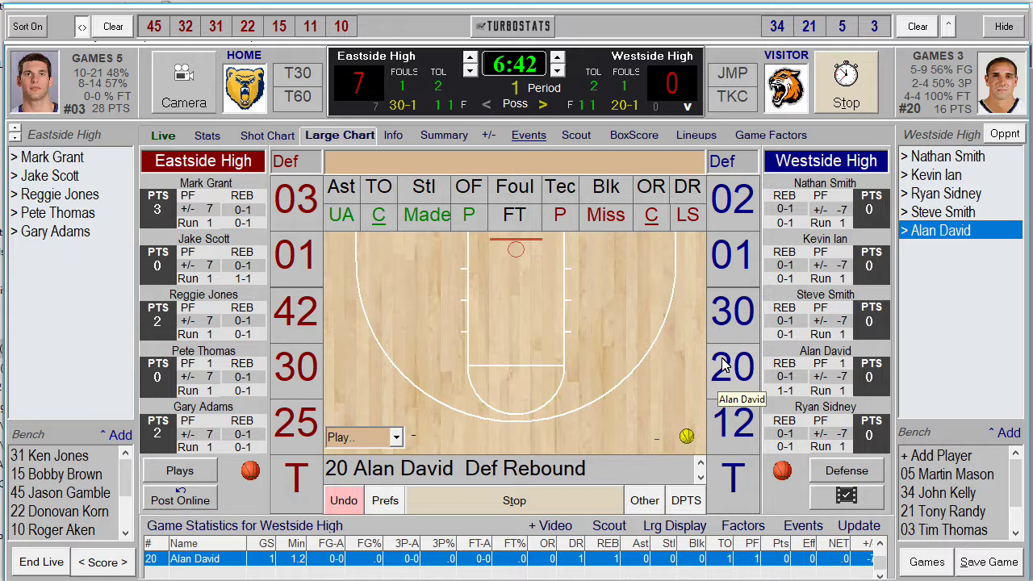
left_click(342, 26)
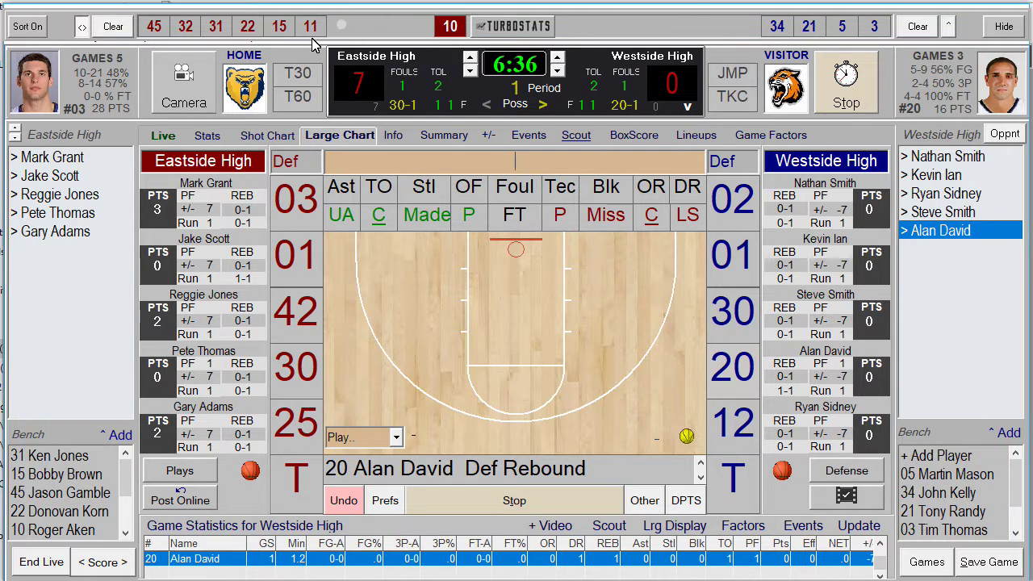
left_click(187, 27)
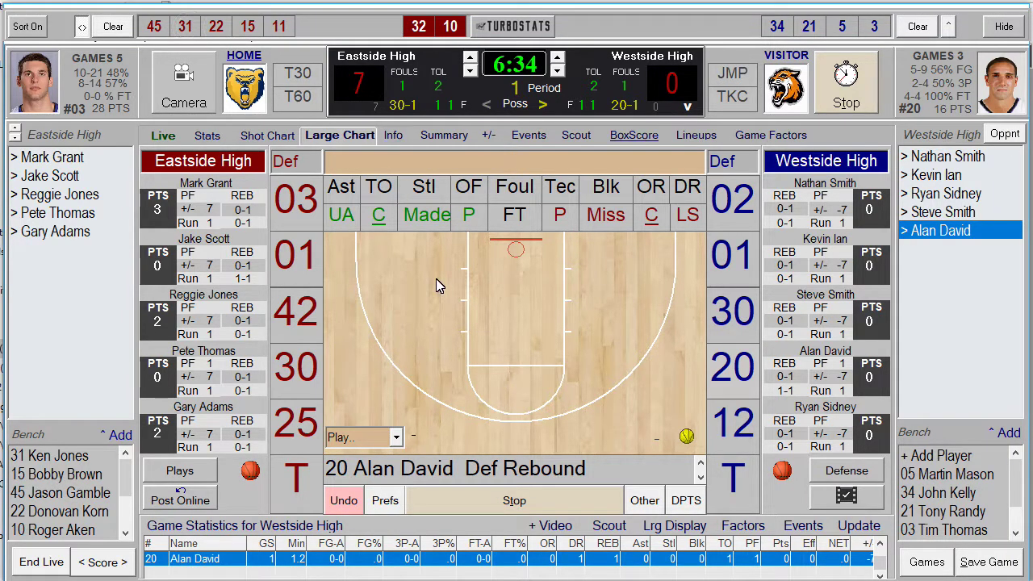
left_click(297, 257)
left_click(411, 219)
left_click(352, 337)
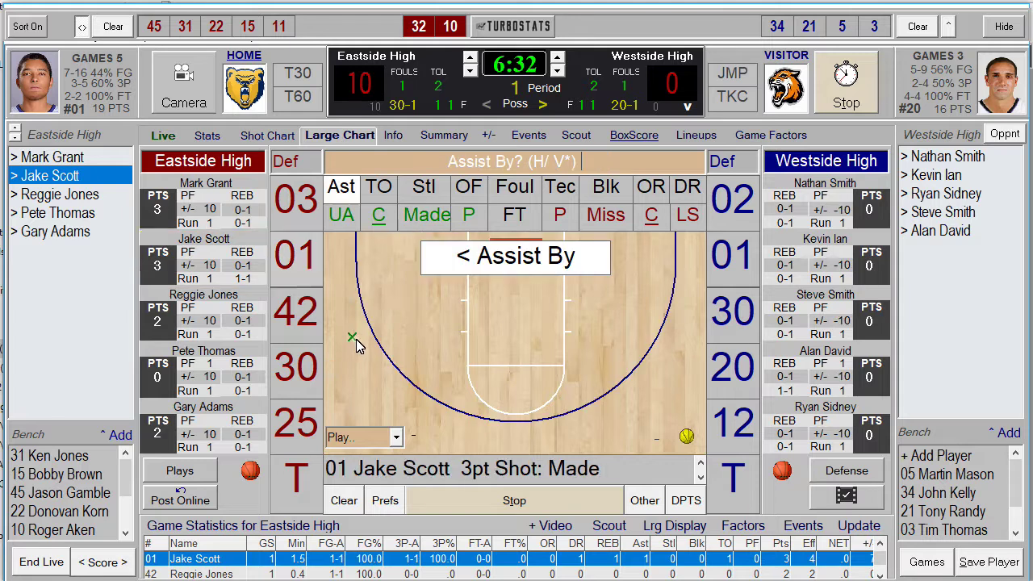
left_click(295, 208)
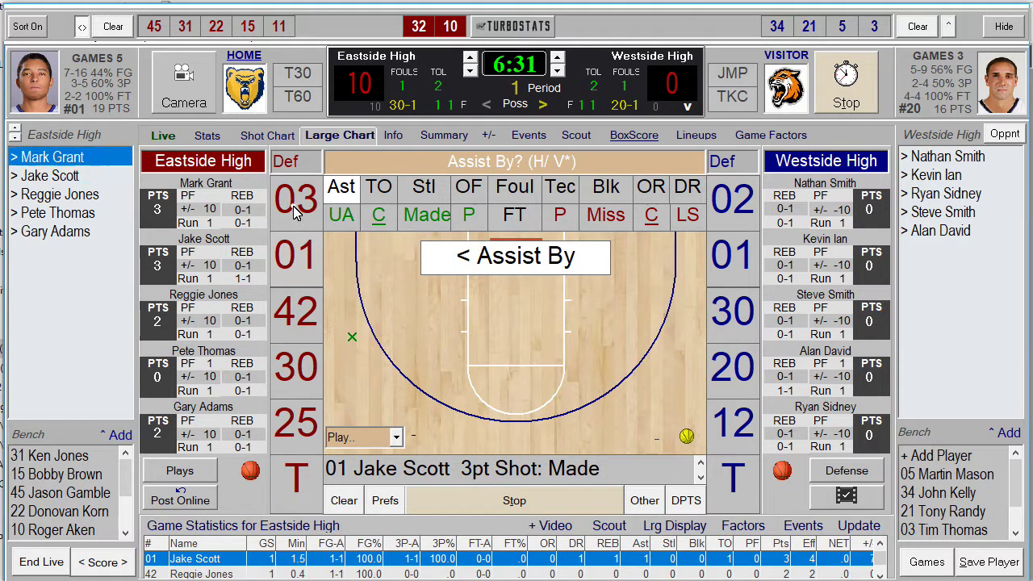
left_click(809, 26)
left_click(842, 27)
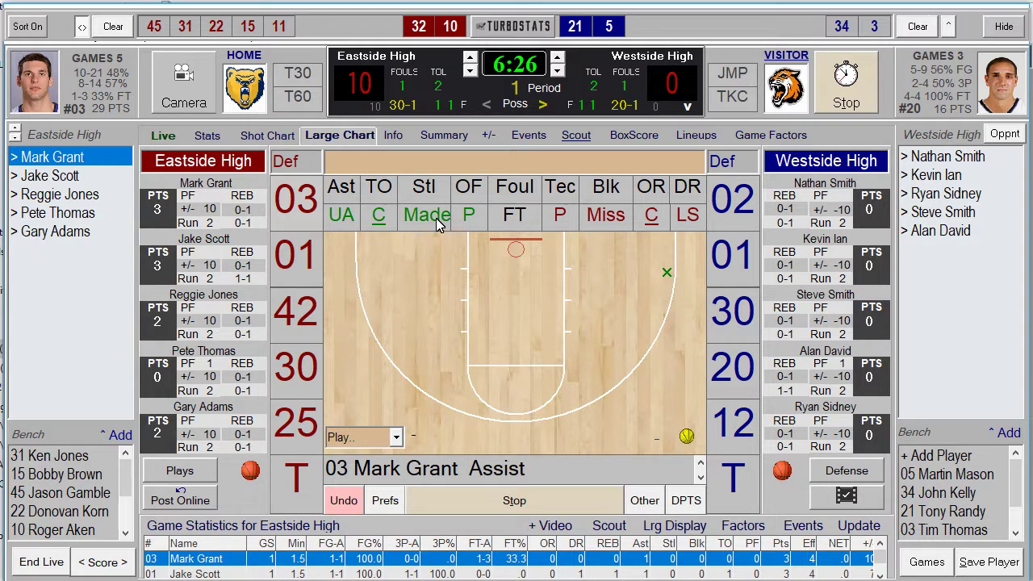
left_click(510, 192)
left_click(295, 199)
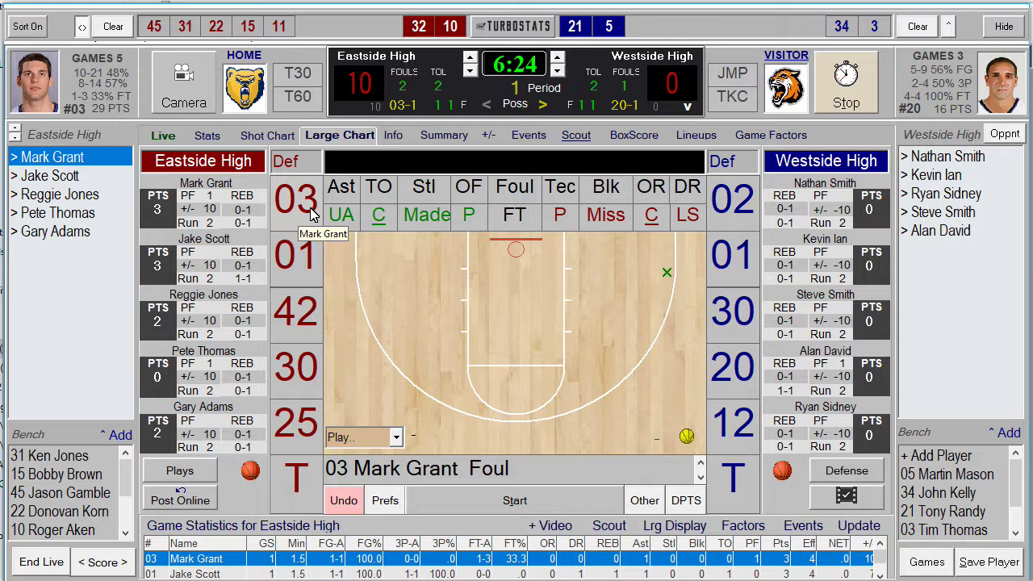
- Sub in Erik Smith, Roger Aken, Tony Randy and Martin Mason for their starters
left_click(310, 201)
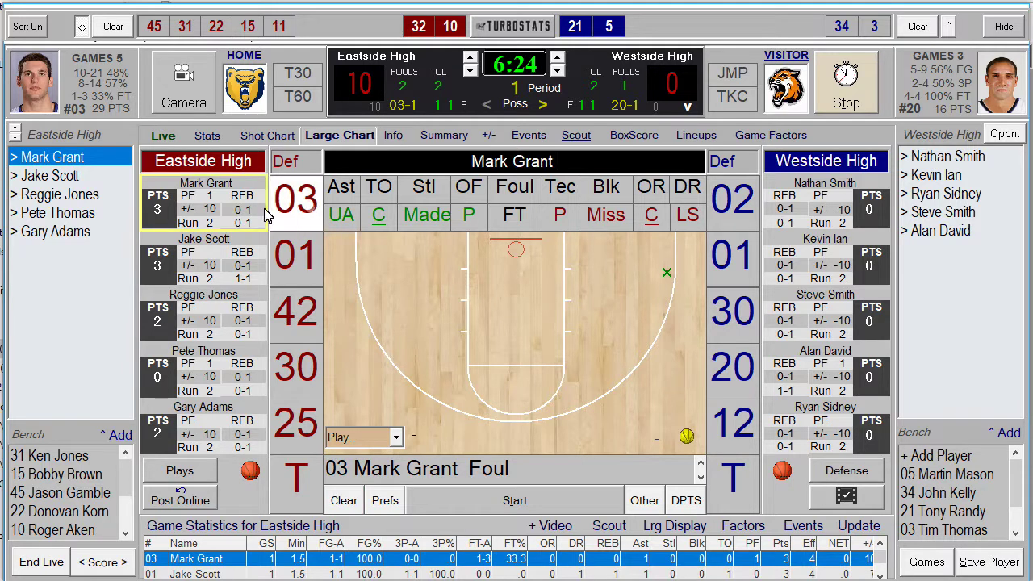
left_click(300, 342)
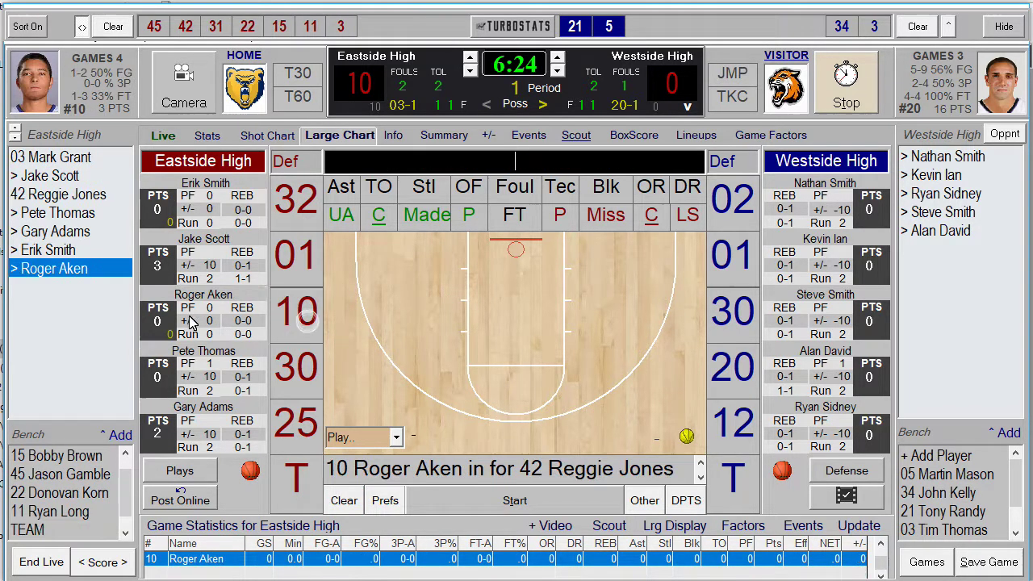
left_click(732, 214)
left_click(740, 321)
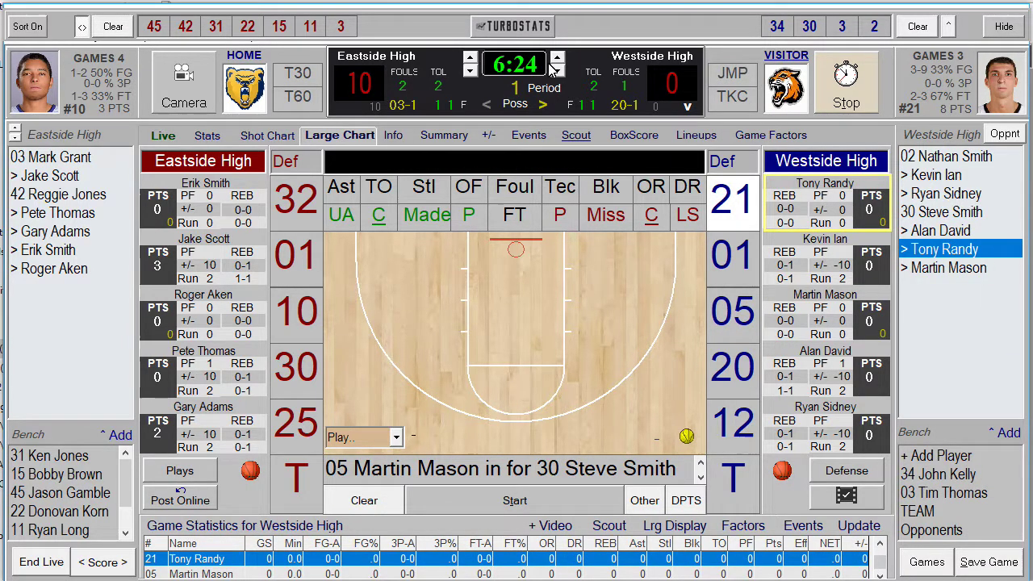
left_click(517, 30)
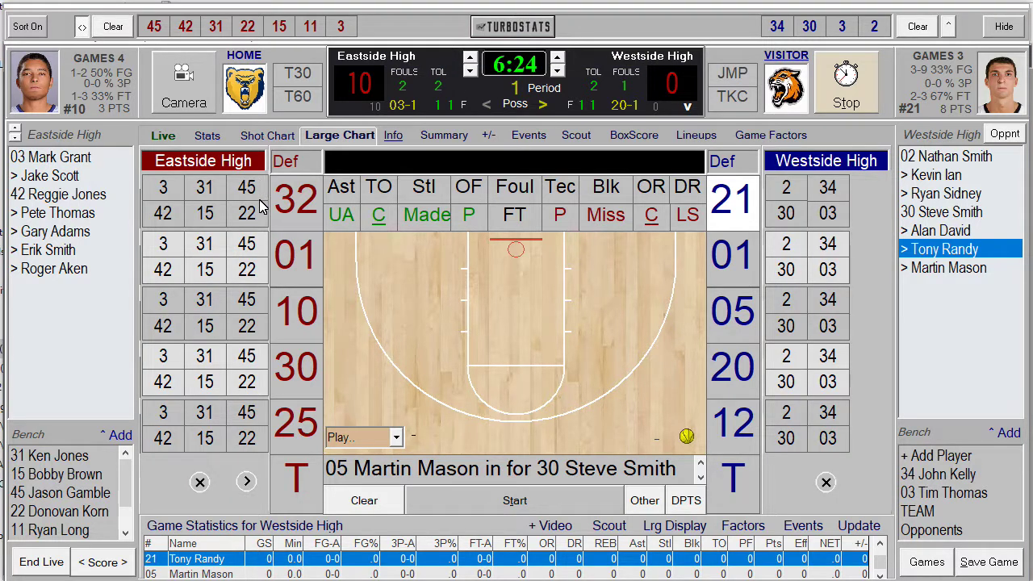
left_click(792, 192)
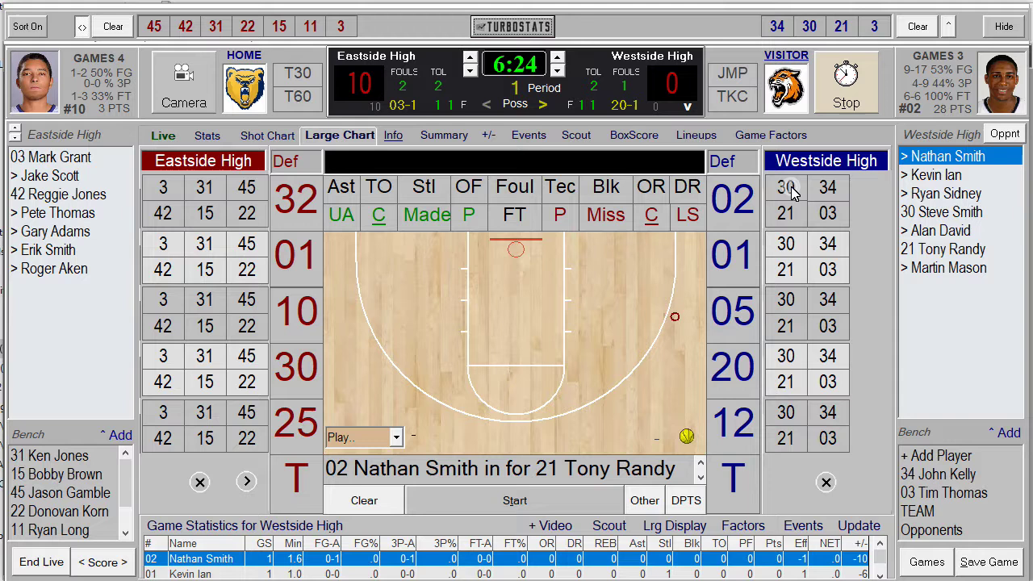
left_click(247, 302)
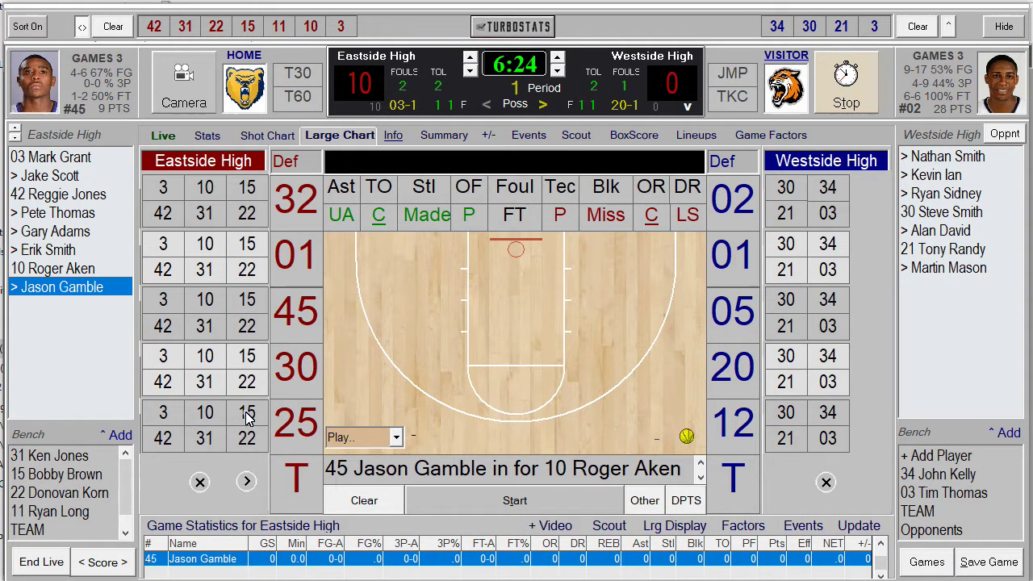
left_click(248, 415)
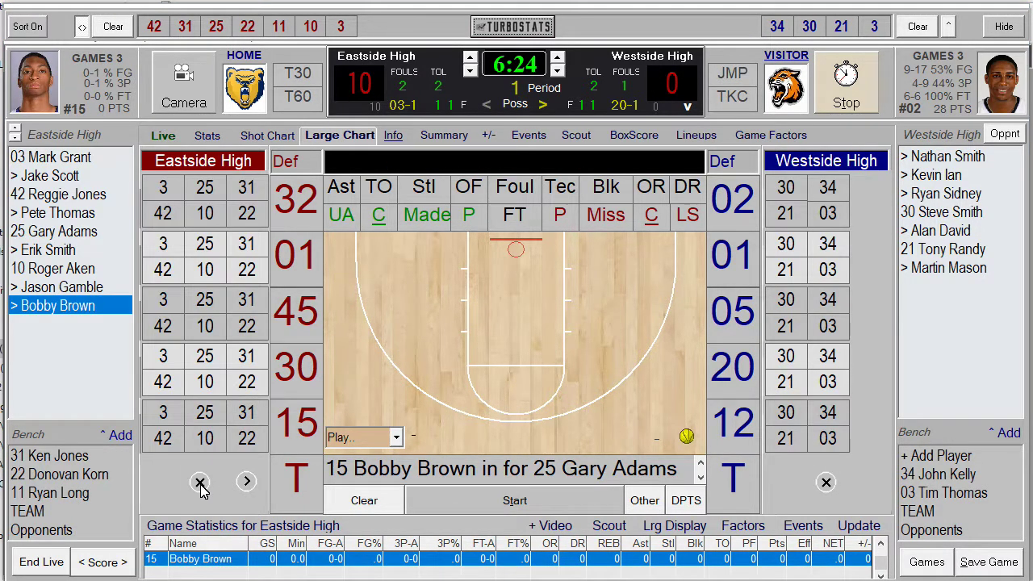
left_click(200, 483)
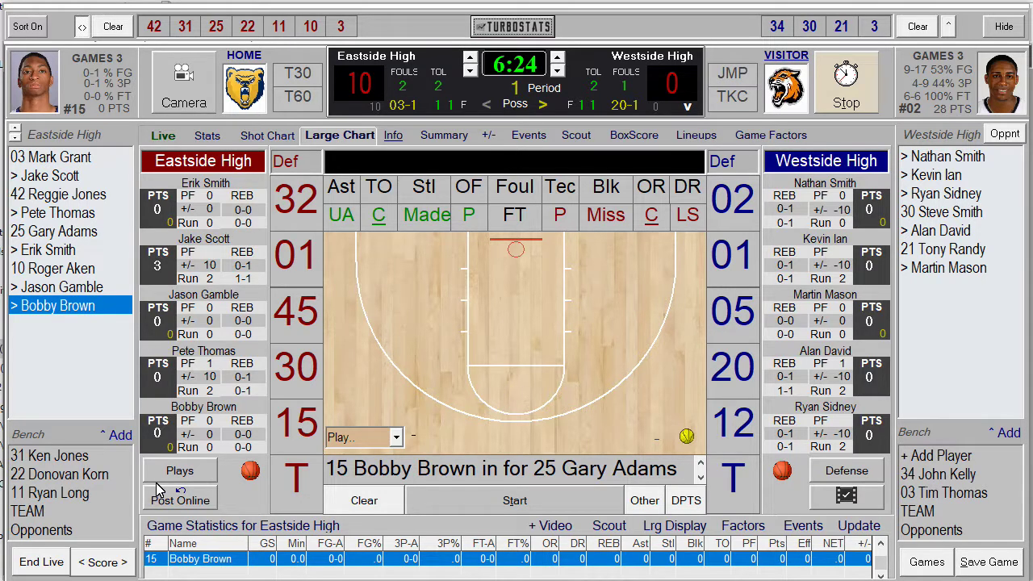
- Sub Ken Jones in for Jake Scott, then undo the last three substitutions
left_click(44, 457)
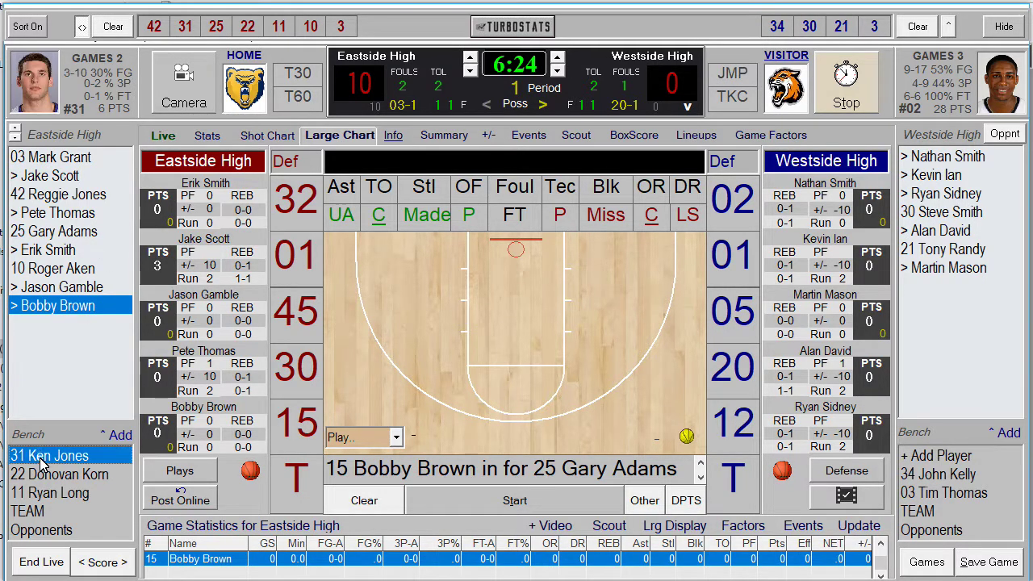
left_click(283, 265)
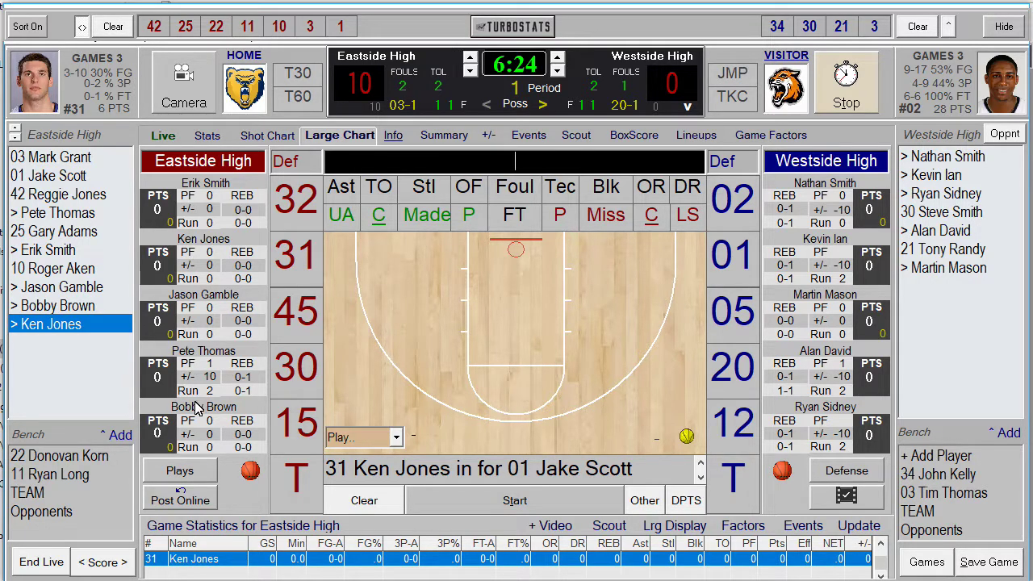
left_click(387, 501)
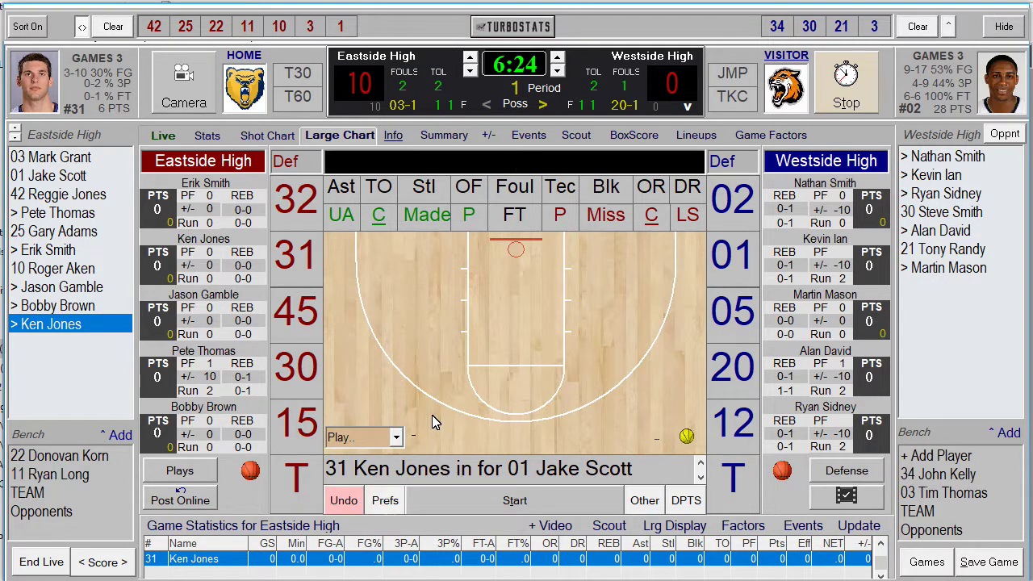
left_click(345, 501)
left_click(345, 502)
left_click(346, 502)
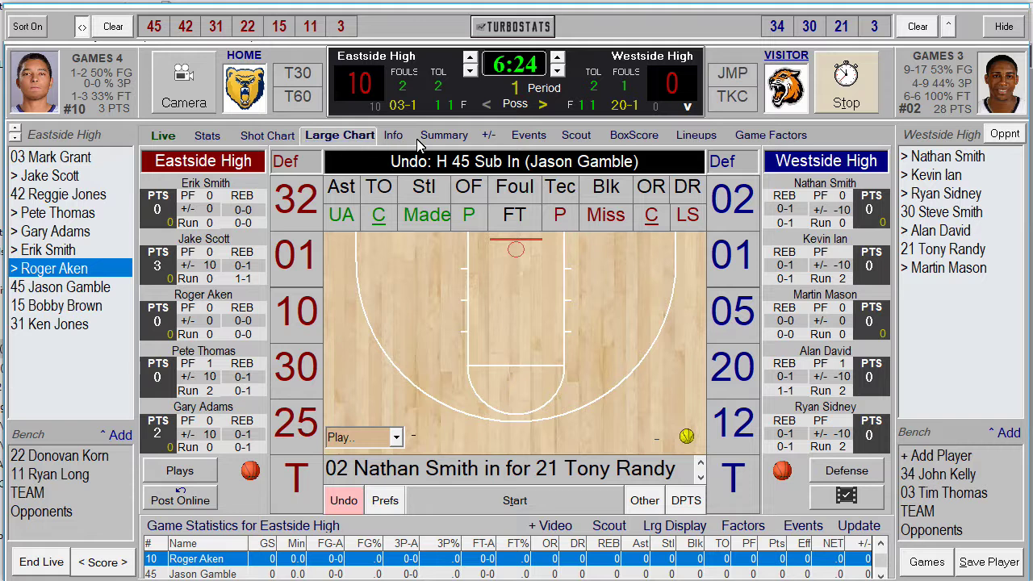
left_click(525, 136)
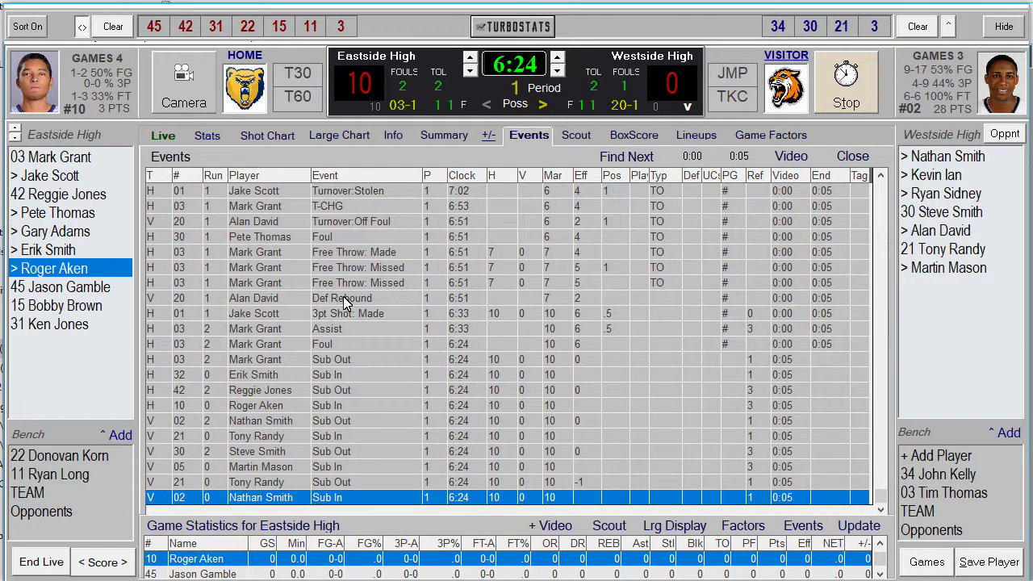
double_click(342, 328)
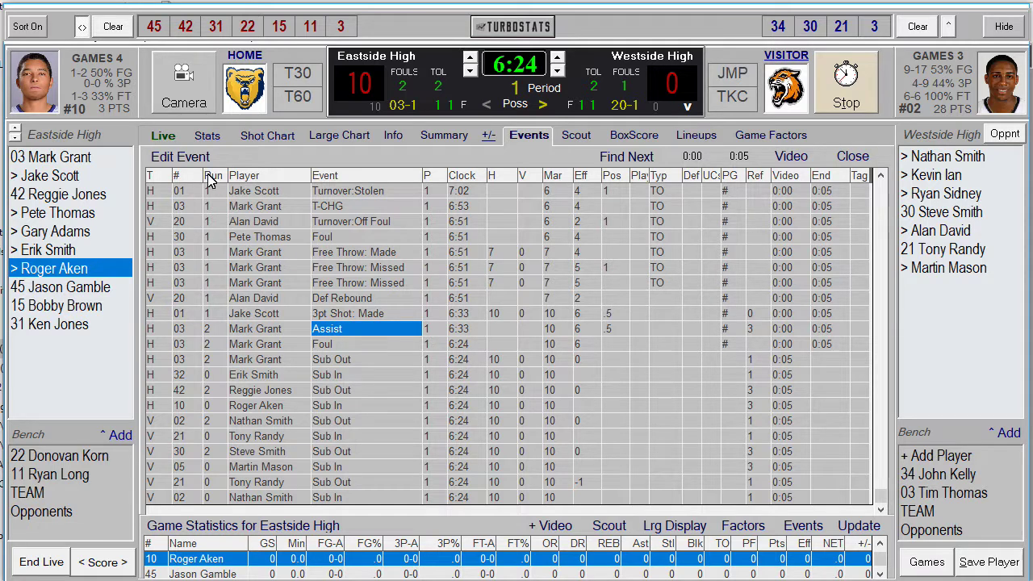
left_click(187, 158)
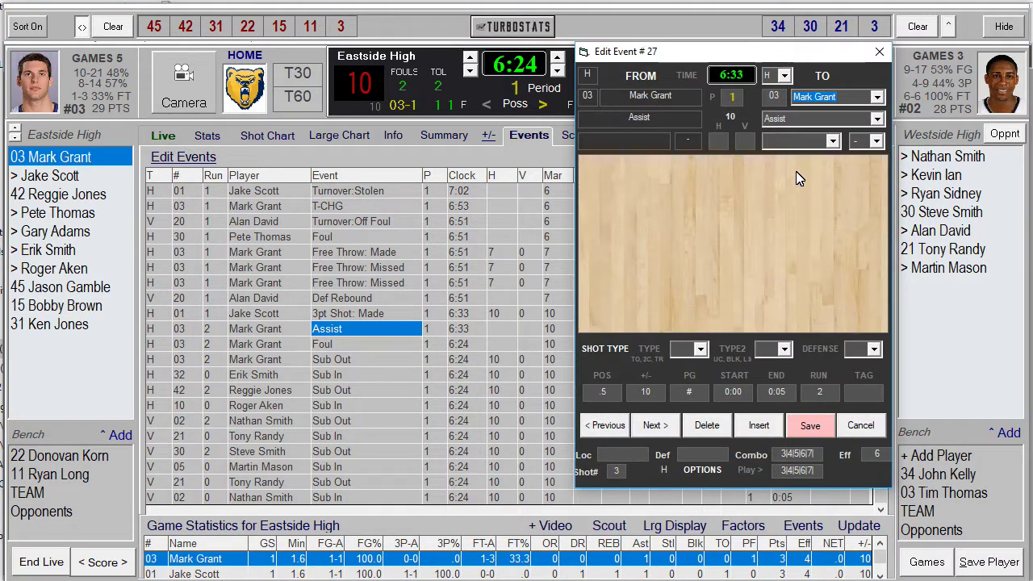
left_click(877, 96)
left_click(834, 135)
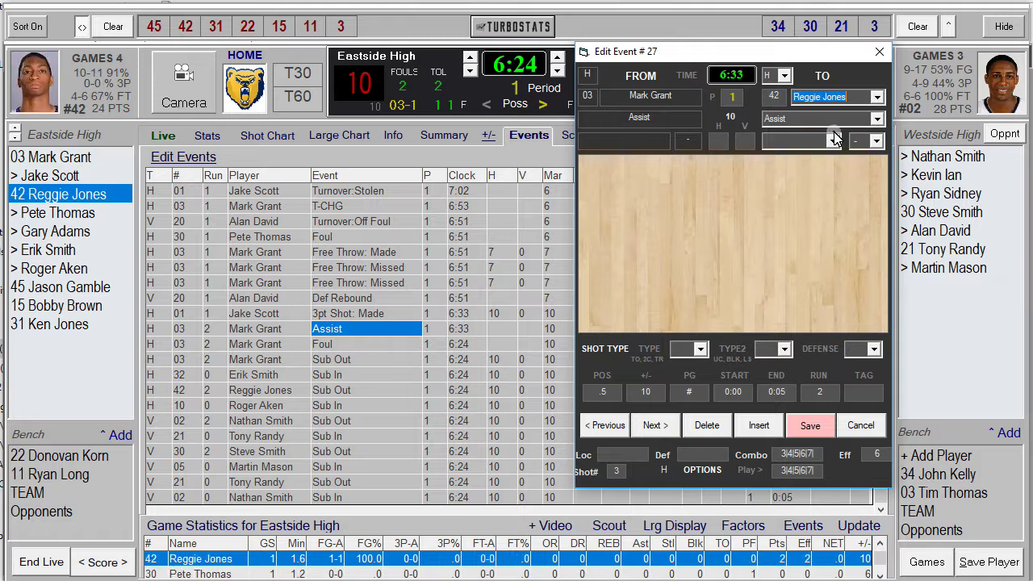
left_click(810, 425)
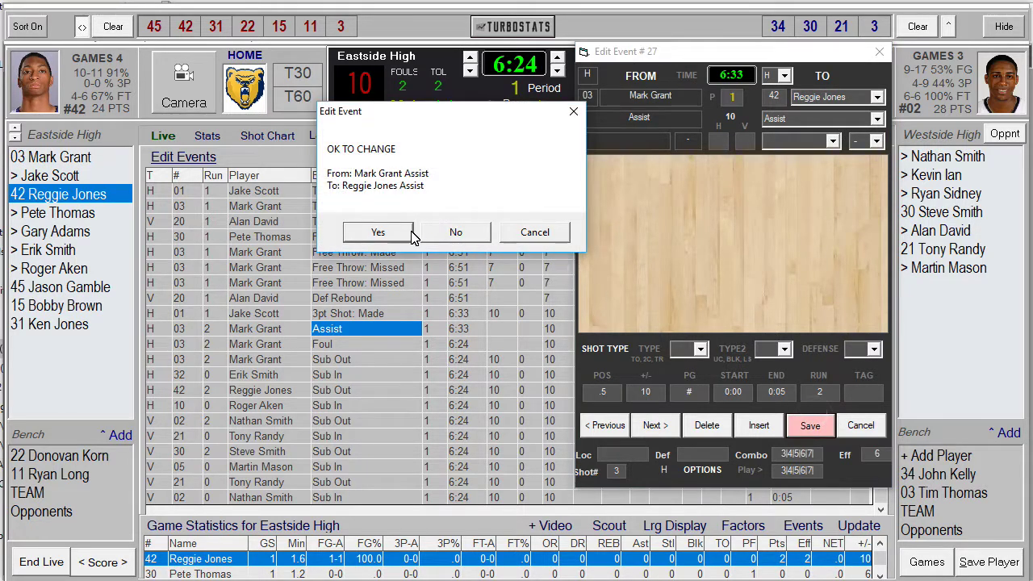
left_click(385, 237)
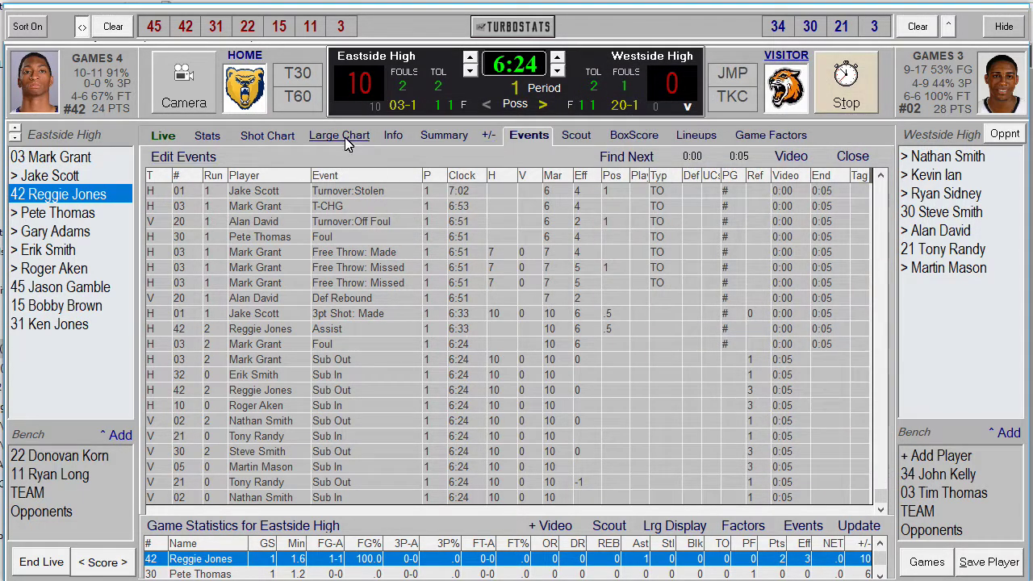
left_click(345, 137)
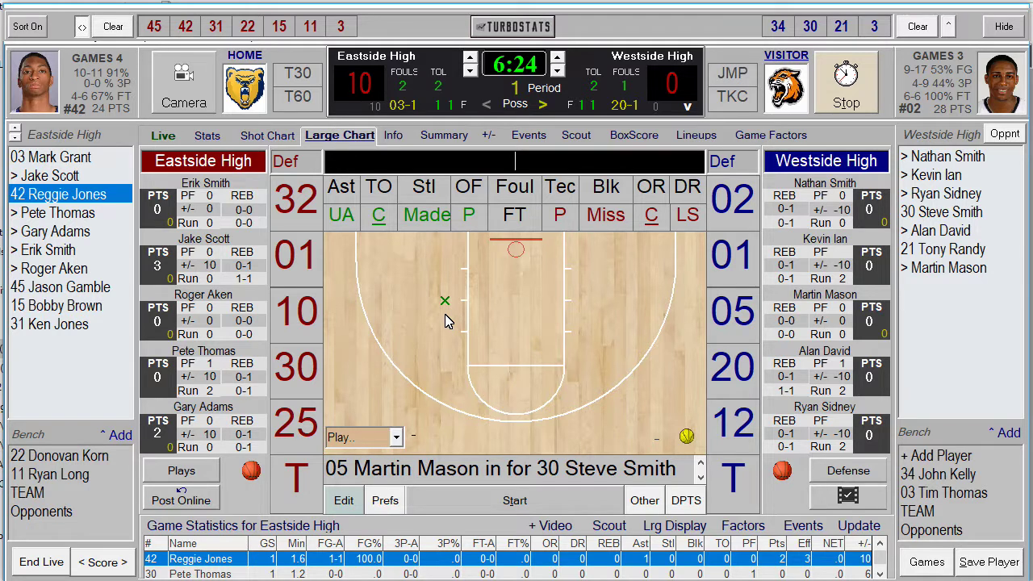
left_click(298, 98)
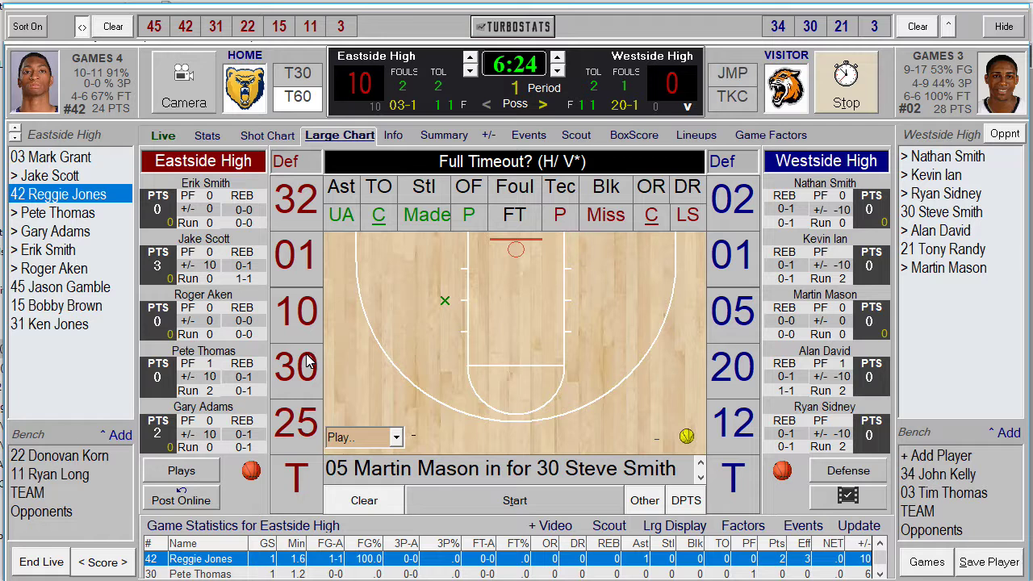
left_click(741, 482)
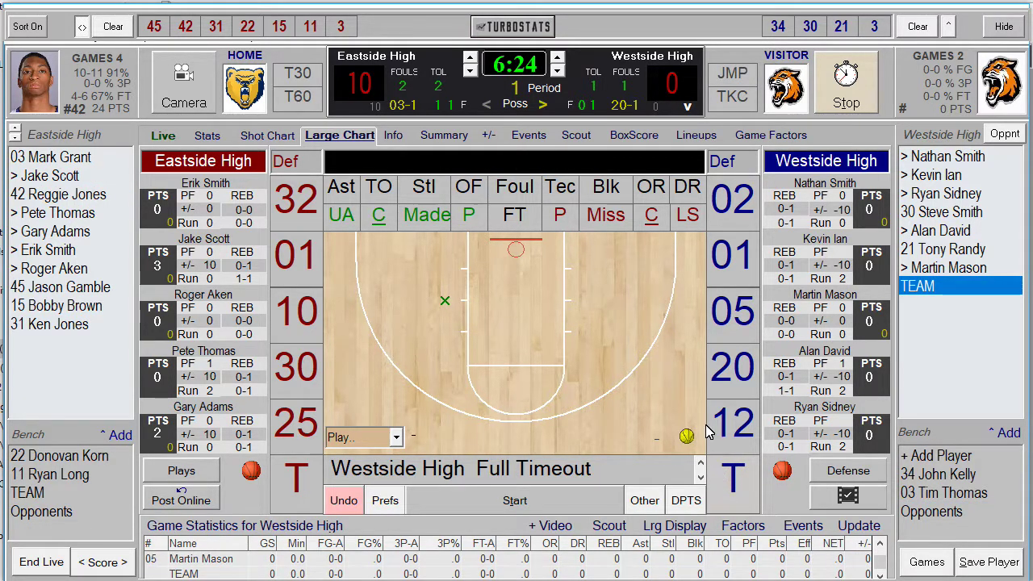
left_click(296, 257)
left_click(616, 216)
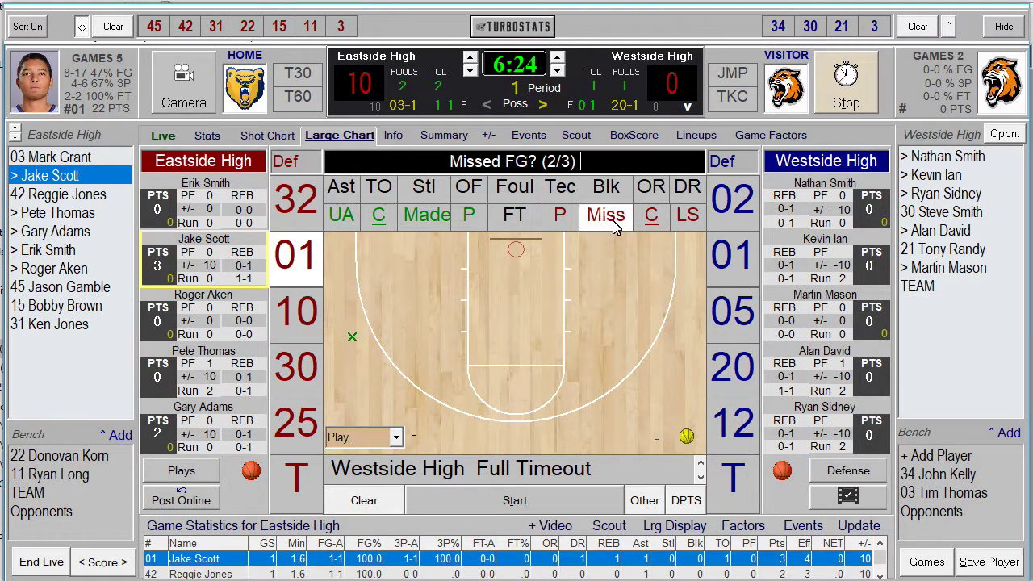
left_click(626, 264)
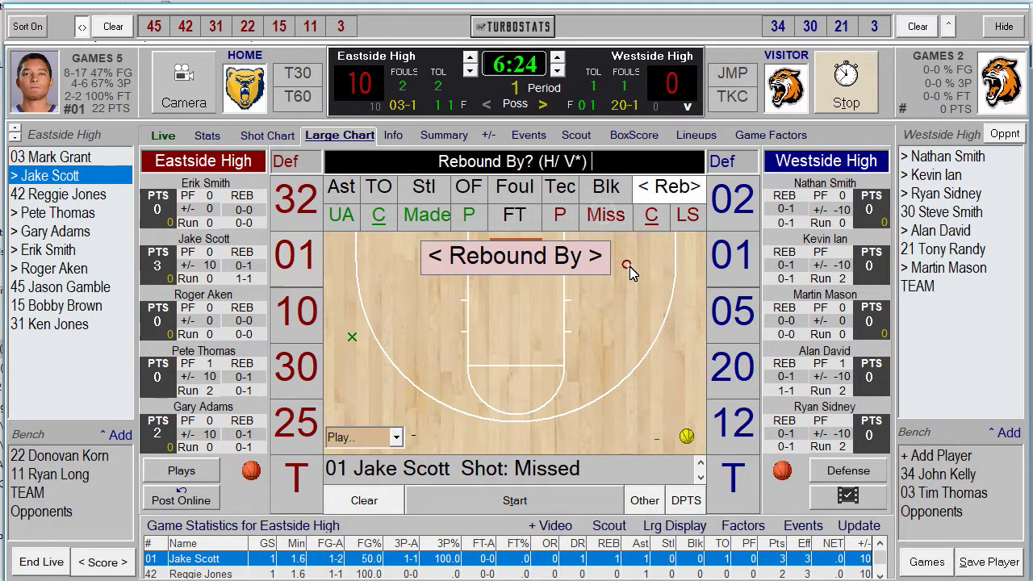
left_click(732, 482)
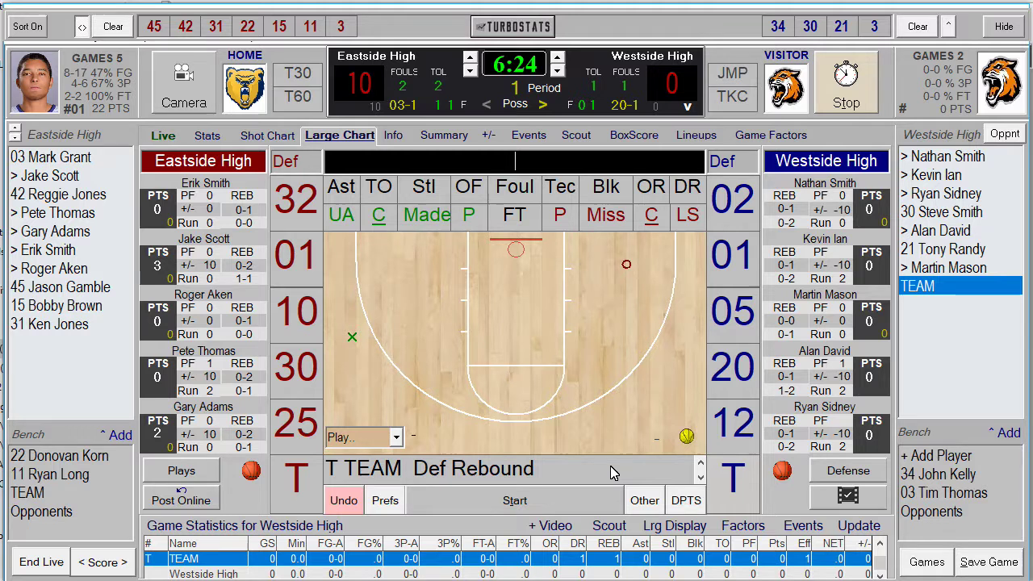
left_click(700, 137)
left_click(530, 329)
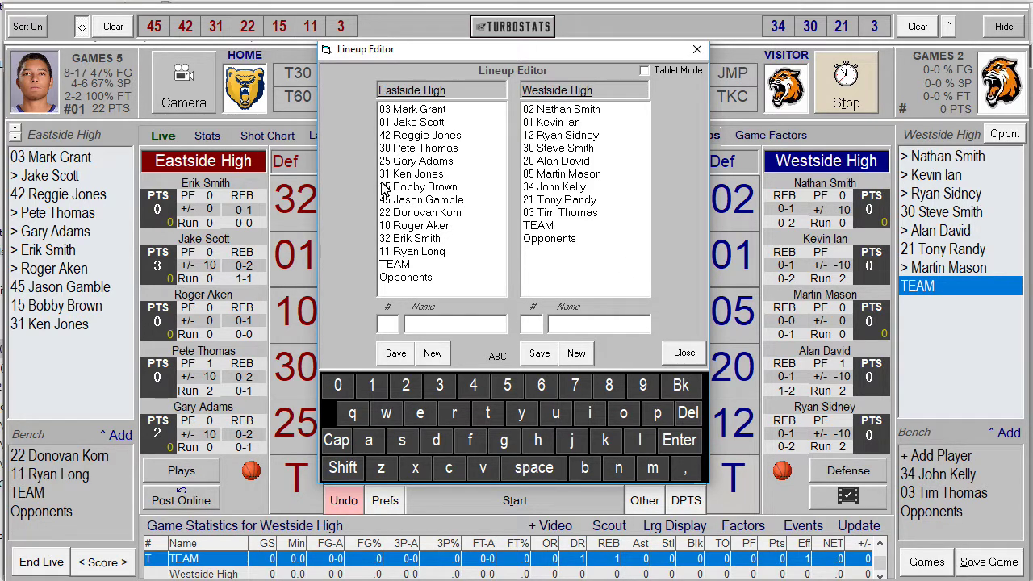
left_click(683, 354)
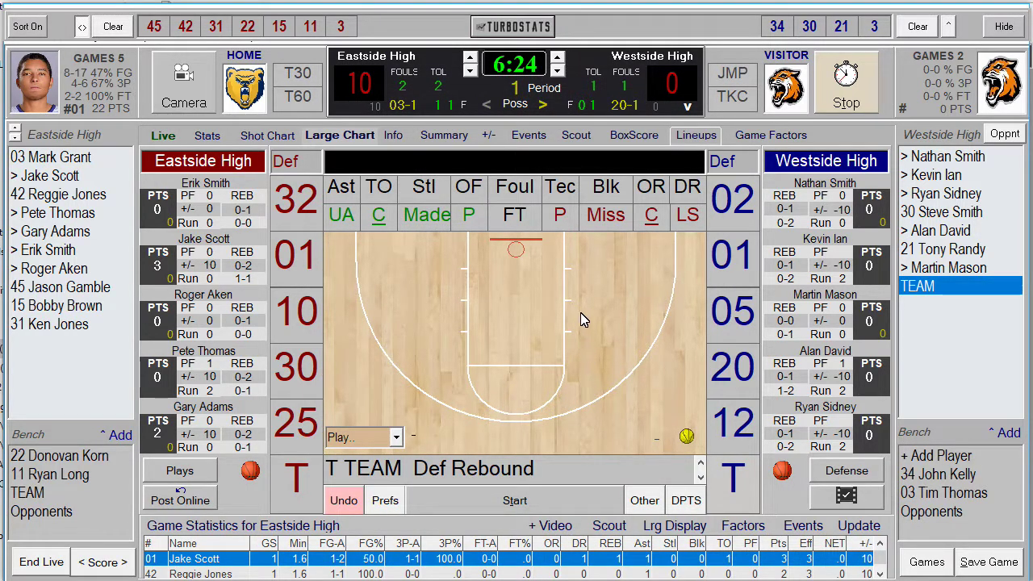
- Append the play-by-play to the box score report, then open the Post Online options
left_click(631, 135)
left_click_drag(149, 161, 587, 545)
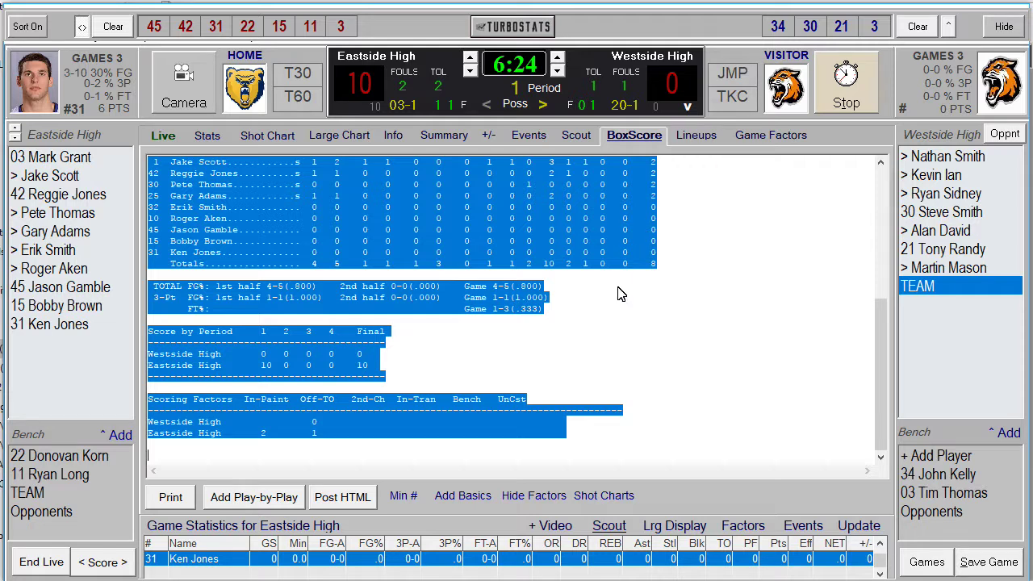
left_click(284, 499)
left_click_drag(881, 279, 884, 194)
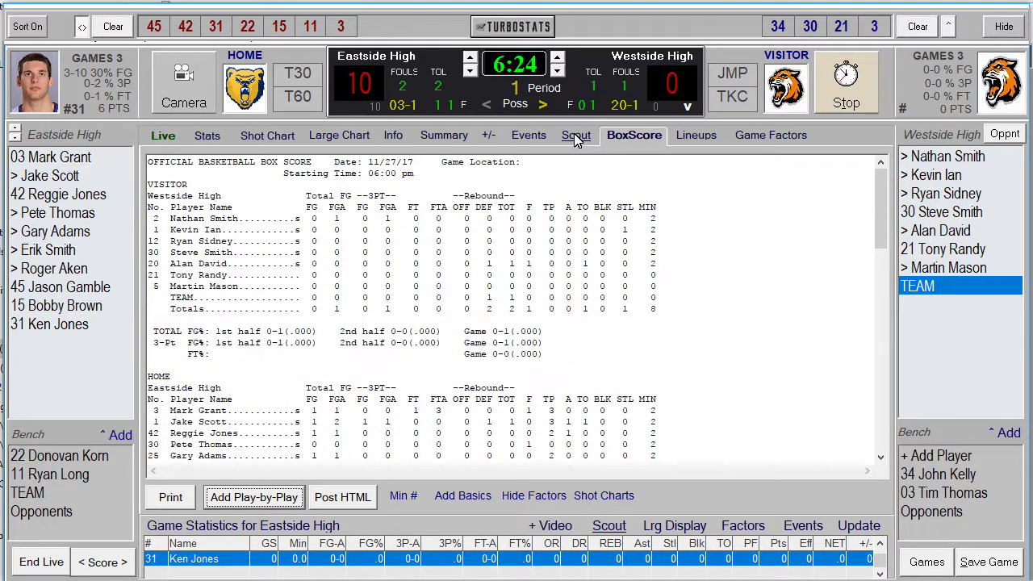
left_click(330, 137)
left_click(191, 496)
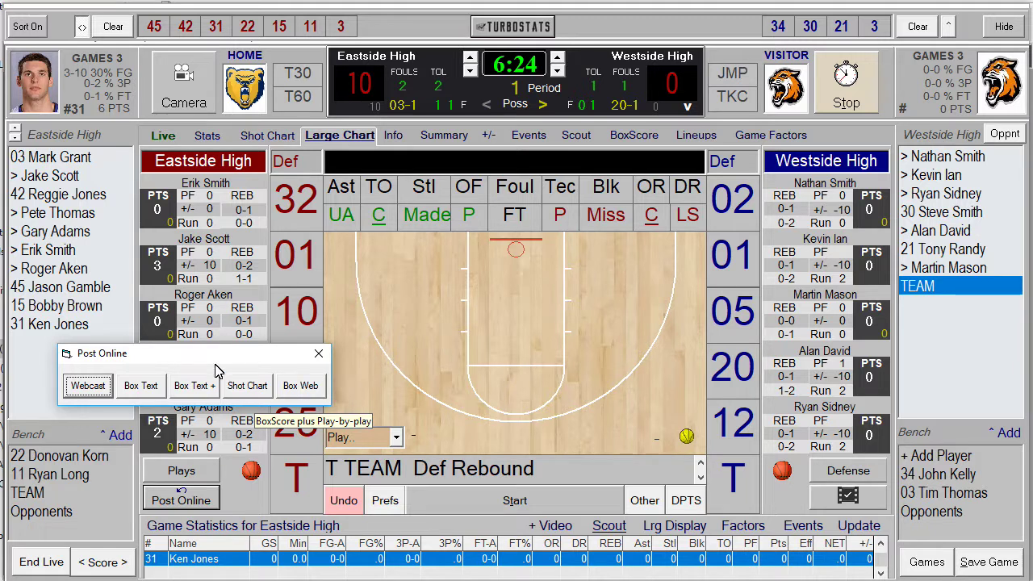
left_click(319, 354)
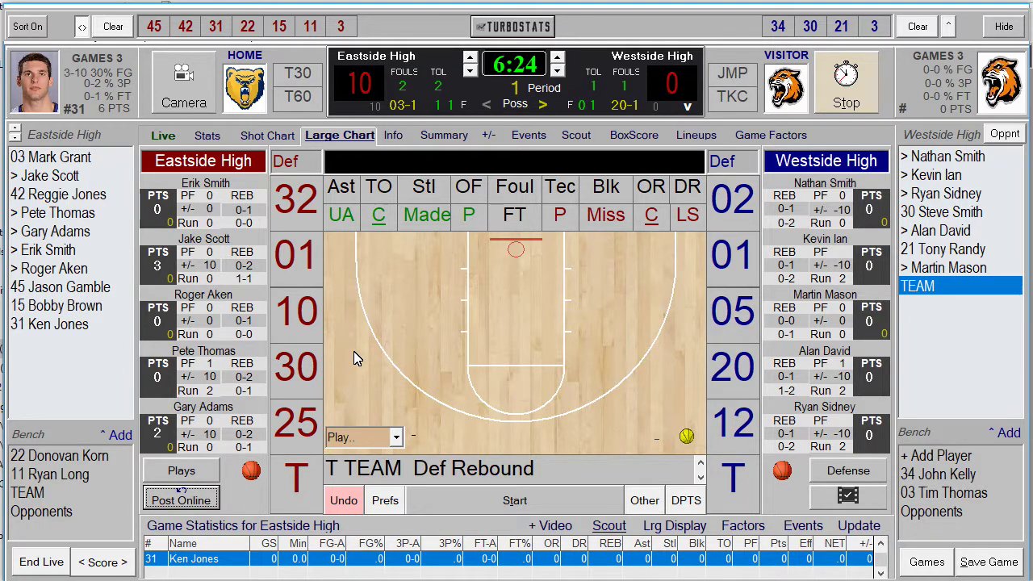
left_click(382, 224)
left_click(623, 222)
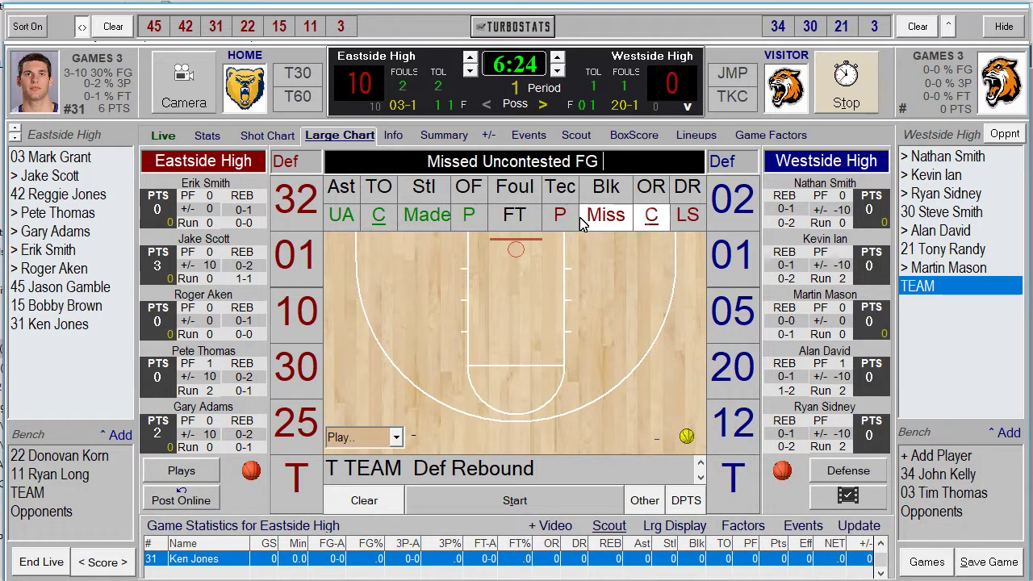
left_click(383, 223)
left_click(340, 247)
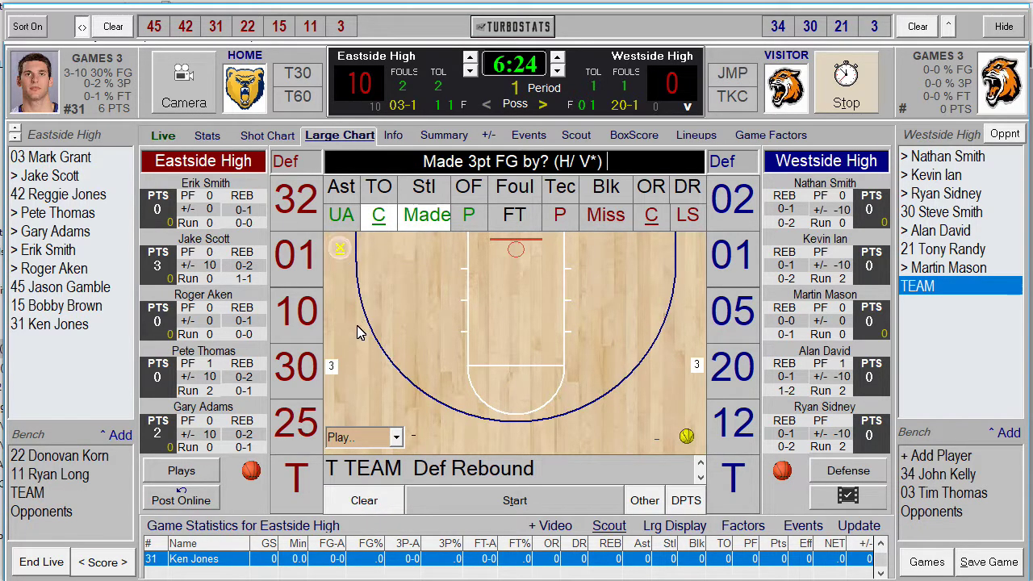
left_click(291, 255)
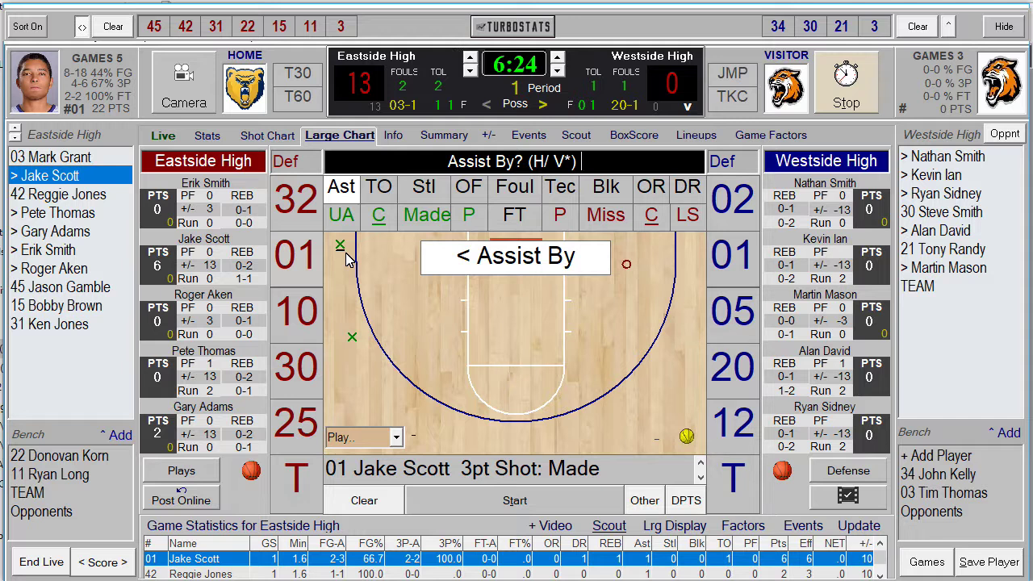
left_click(502, 260)
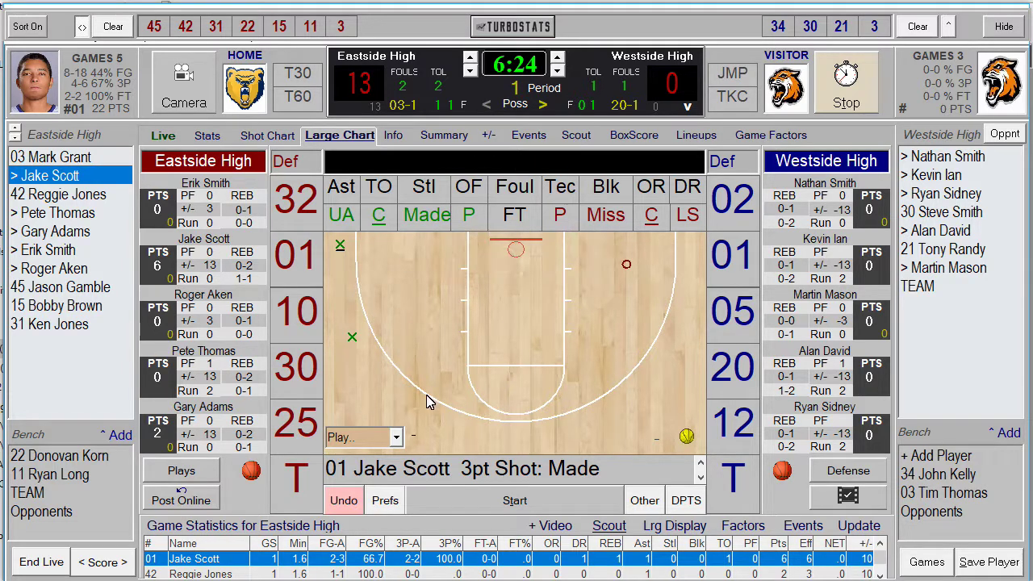
left_click(383, 500)
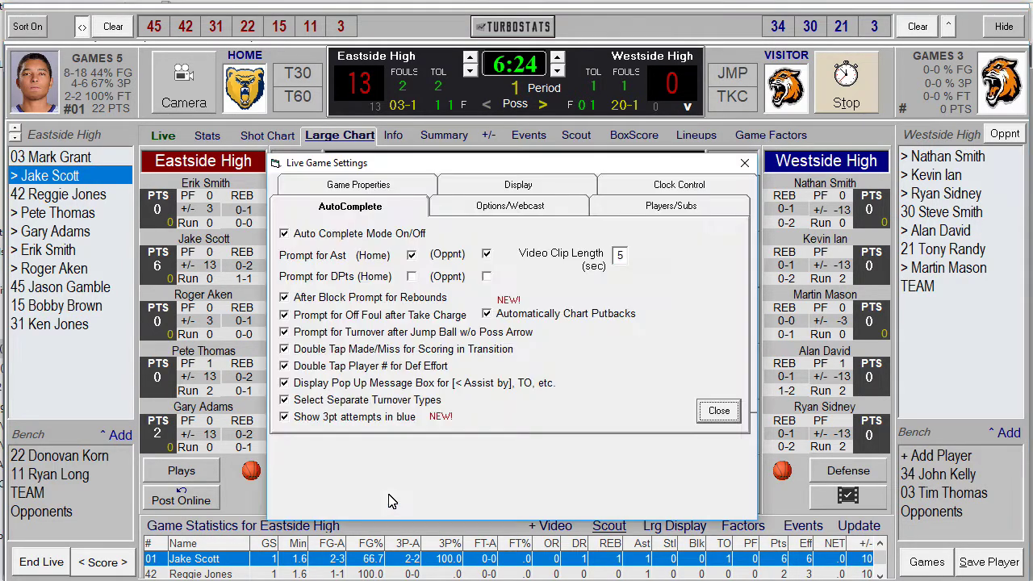
- View the Display tab of the live game settings, then close them
left_click(510, 184)
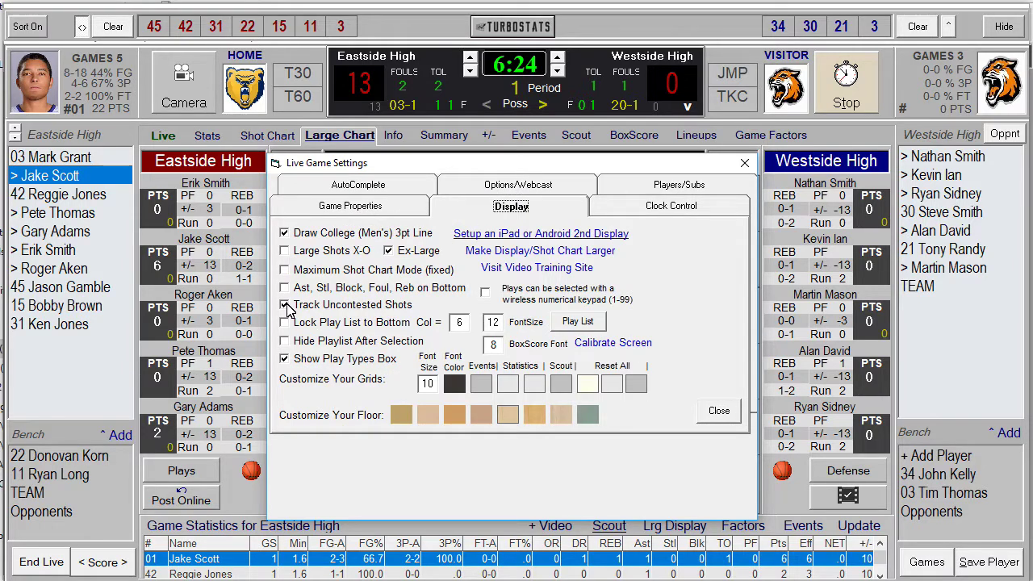
left_click(718, 410)
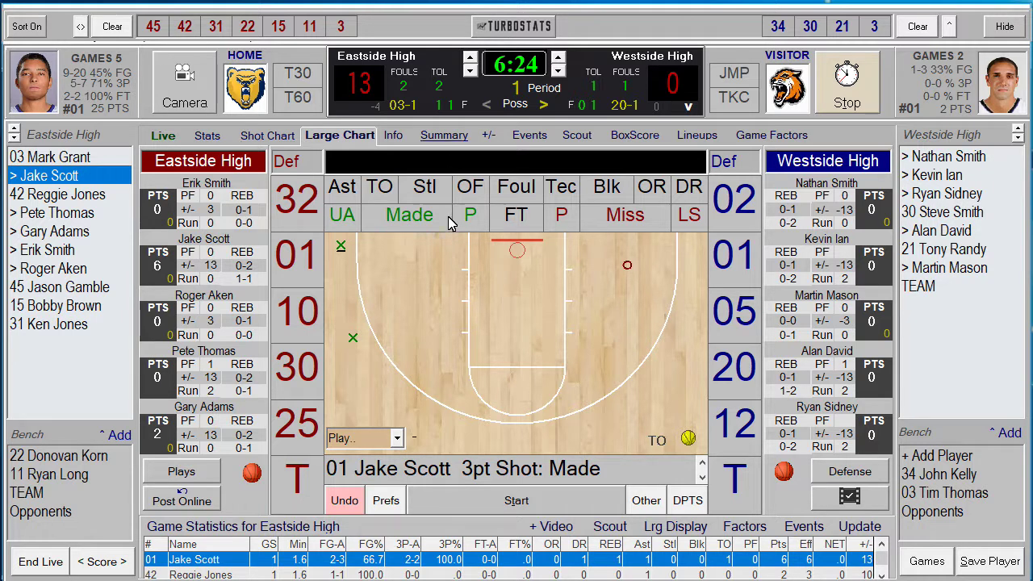
left_click(601, 219)
left_click(574, 288)
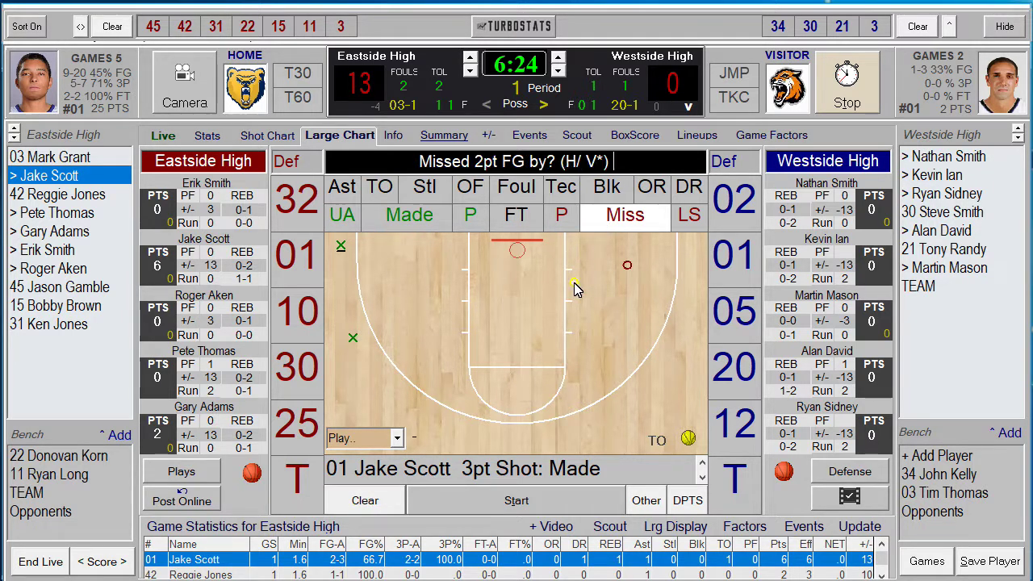
left_click(741, 263)
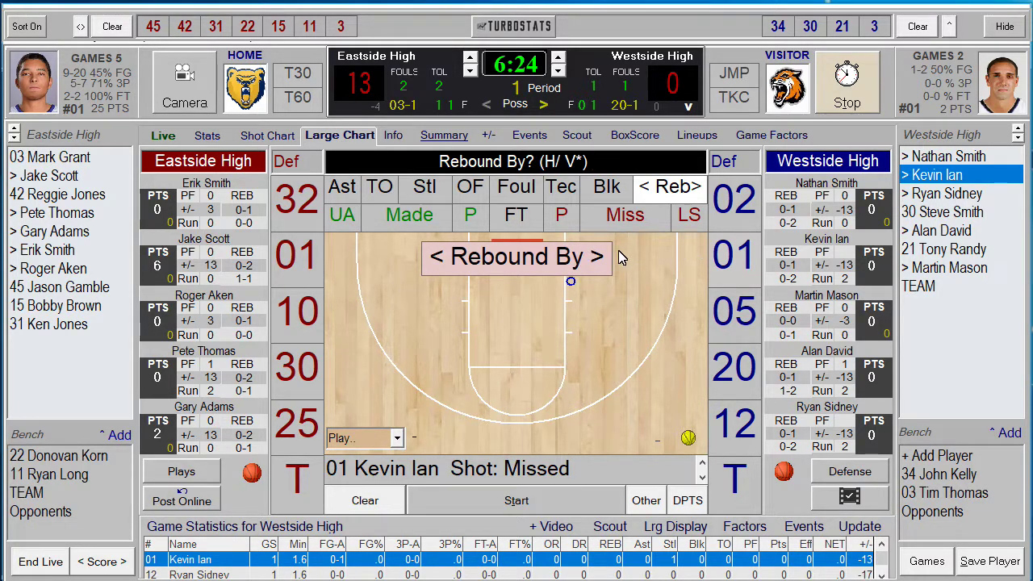
left_click(563, 218)
left_click(739, 201)
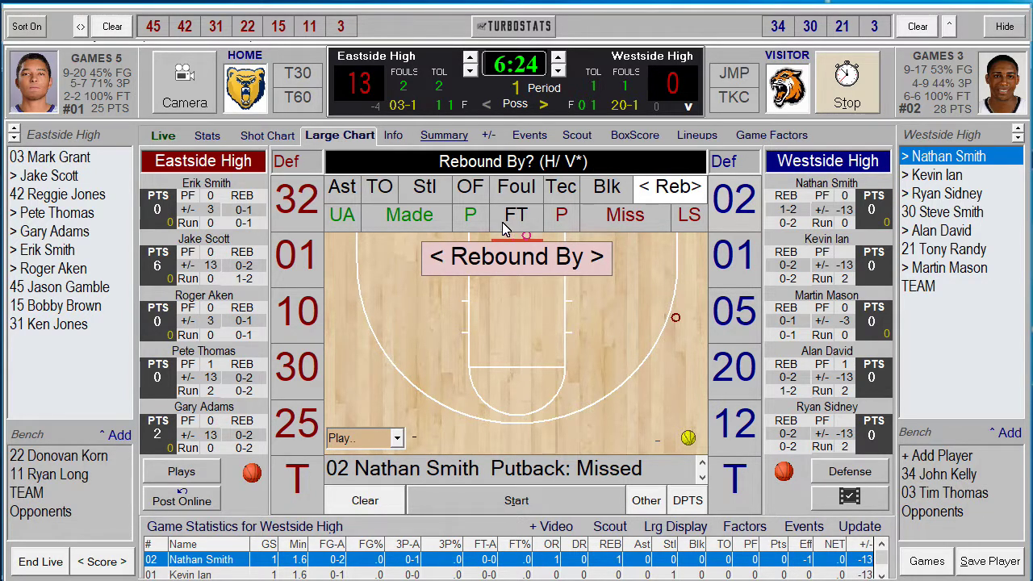
left_click(475, 218)
left_click(735, 321)
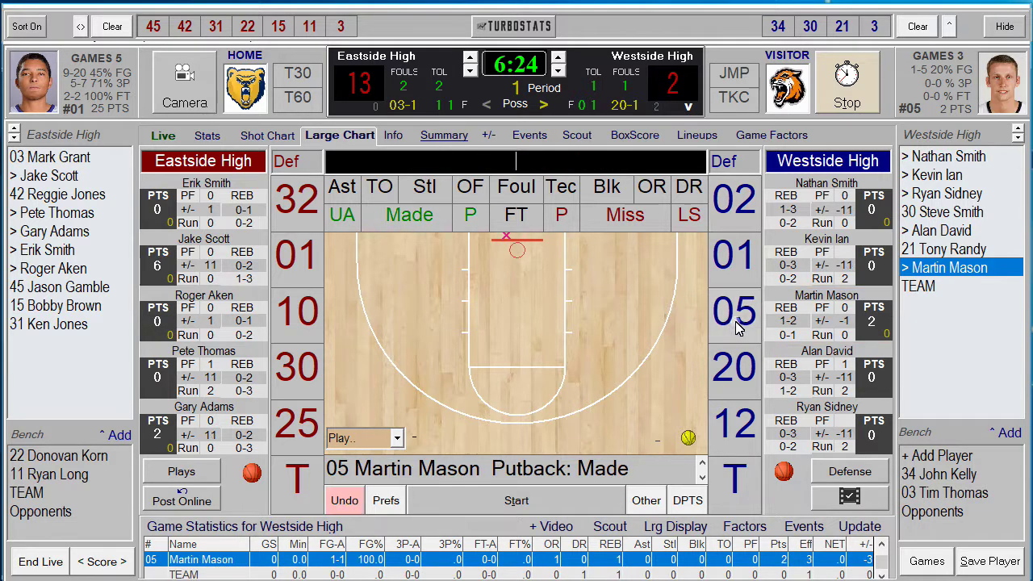
left_click(499, 236)
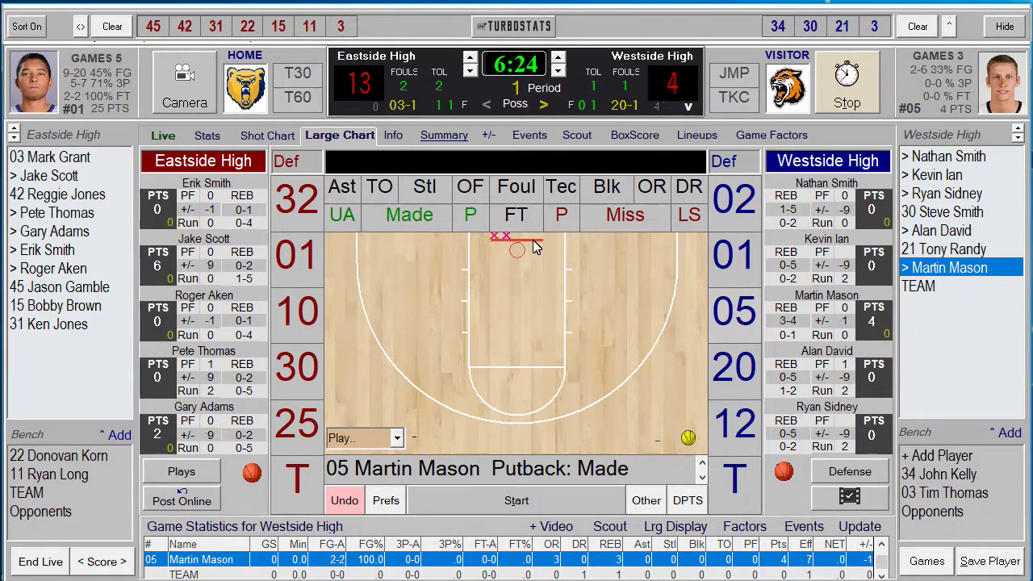